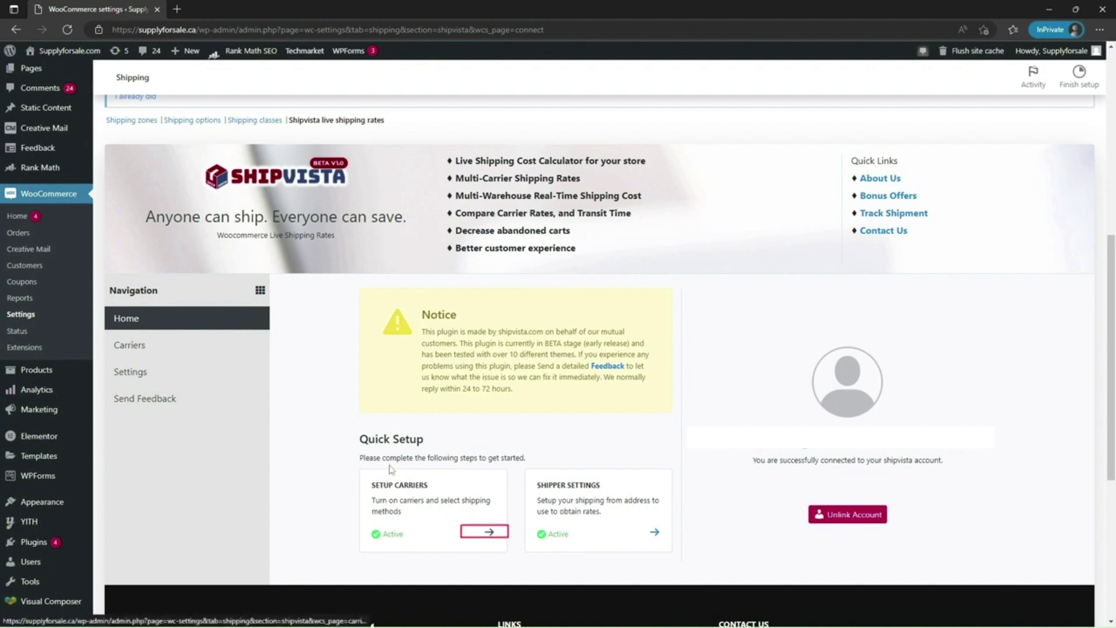
# Open the Shipvista Carriers page from the Navigation sidebar
pyautogui.click(138, 356)
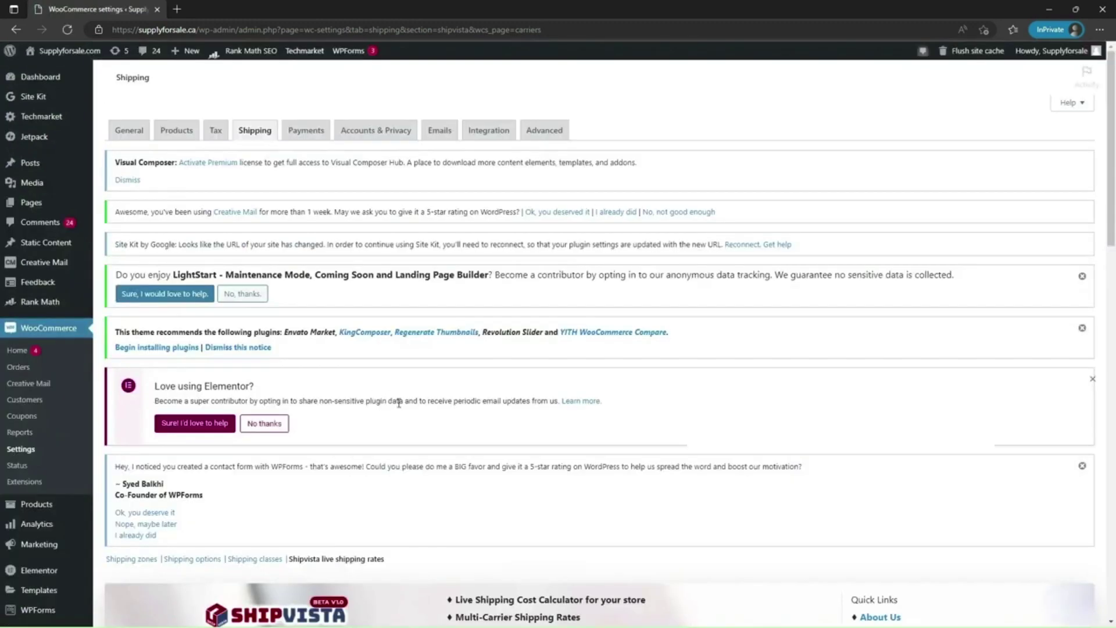
# Switch on Canada Post, UPS and CANPAR with all services, then save the carrier settings
pyautogui.scroll(-2, 398, 406)
pyautogui.scroll(-9, 468, 419)
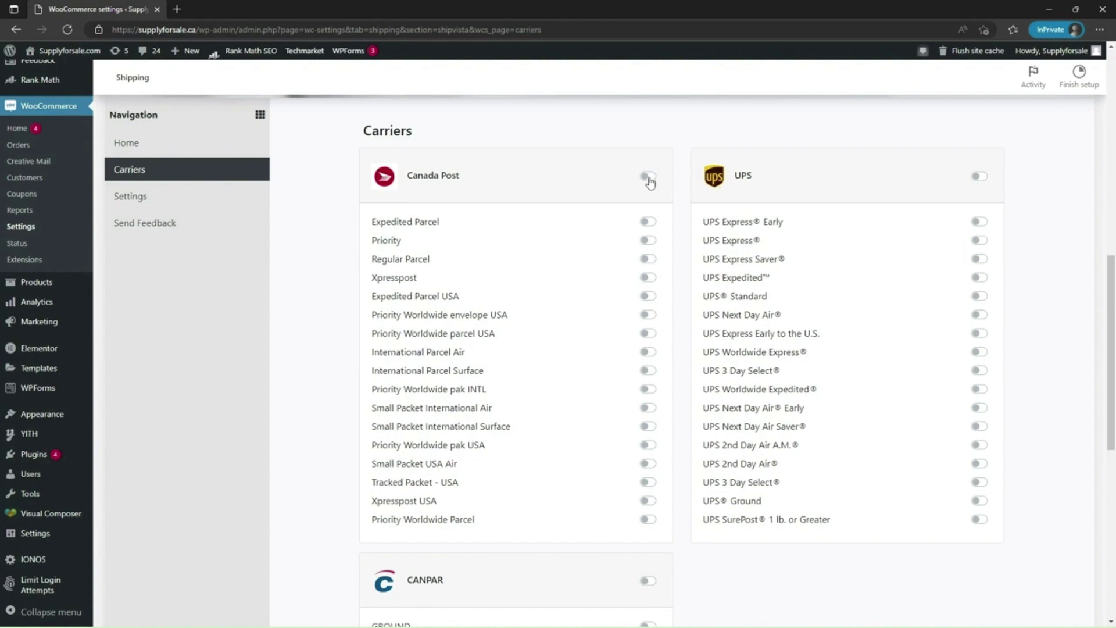
pyautogui.click(648, 176)
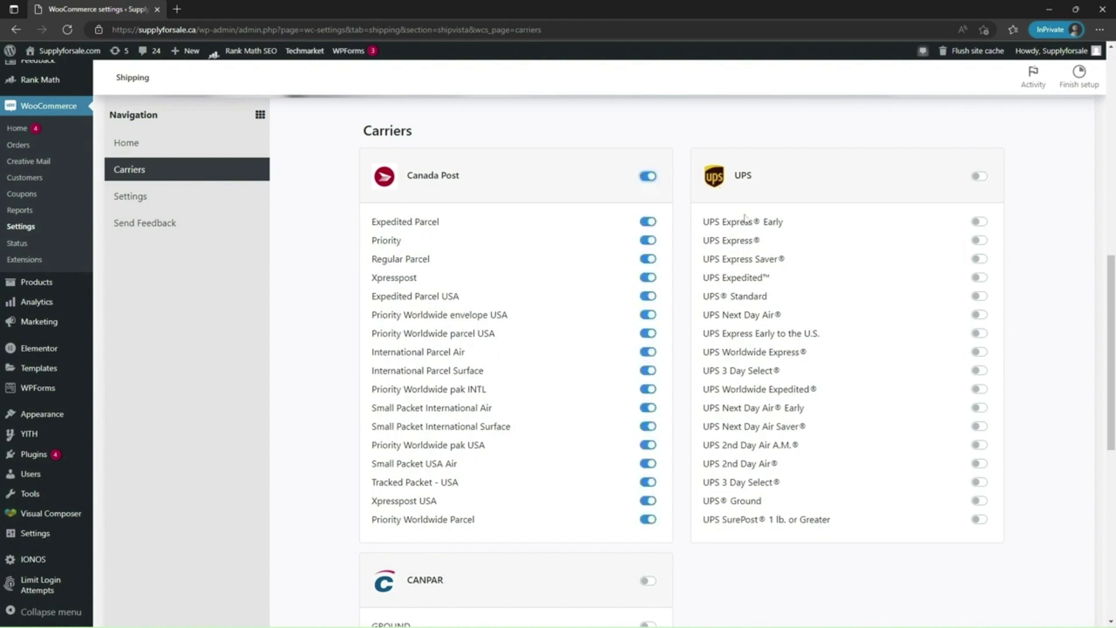
pyautogui.click(979, 177)
pyautogui.scroll(-3, 931, 219)
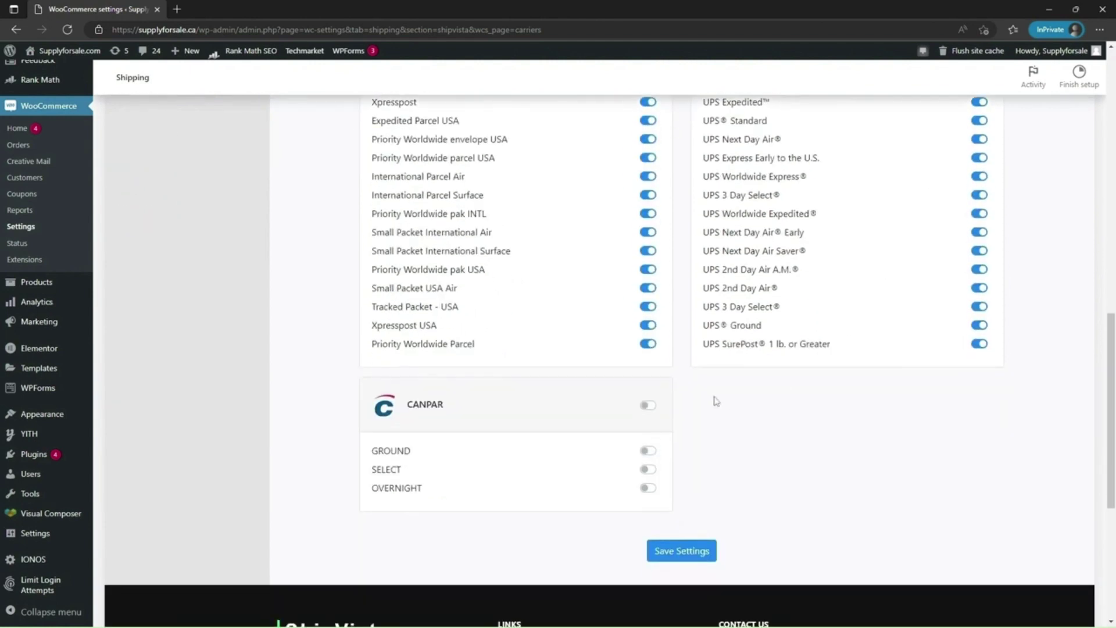
pyautogui.click(646, 405)
pyautogui.scroll(2, 682, 367)
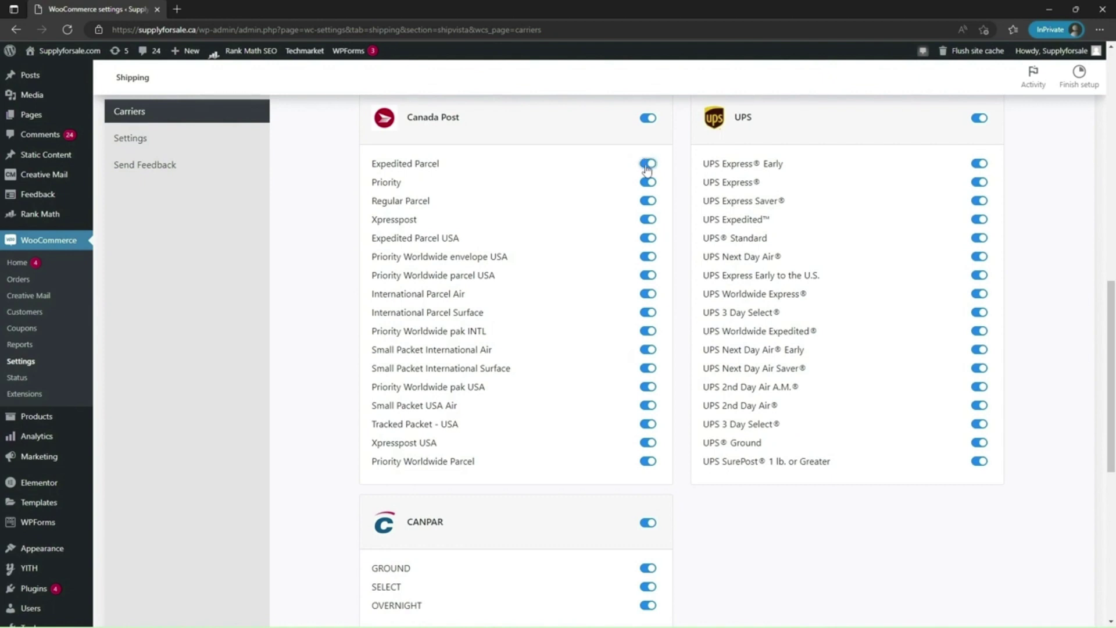
pyautogui.scroll(-5, 647, 168)
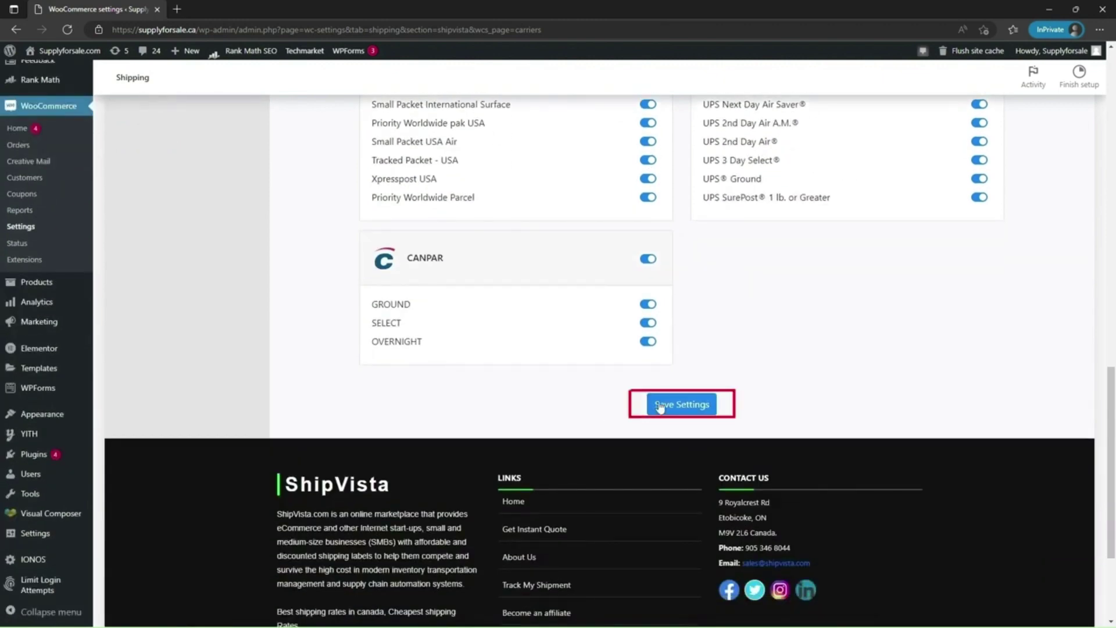
pyautogui.click(671, 411)
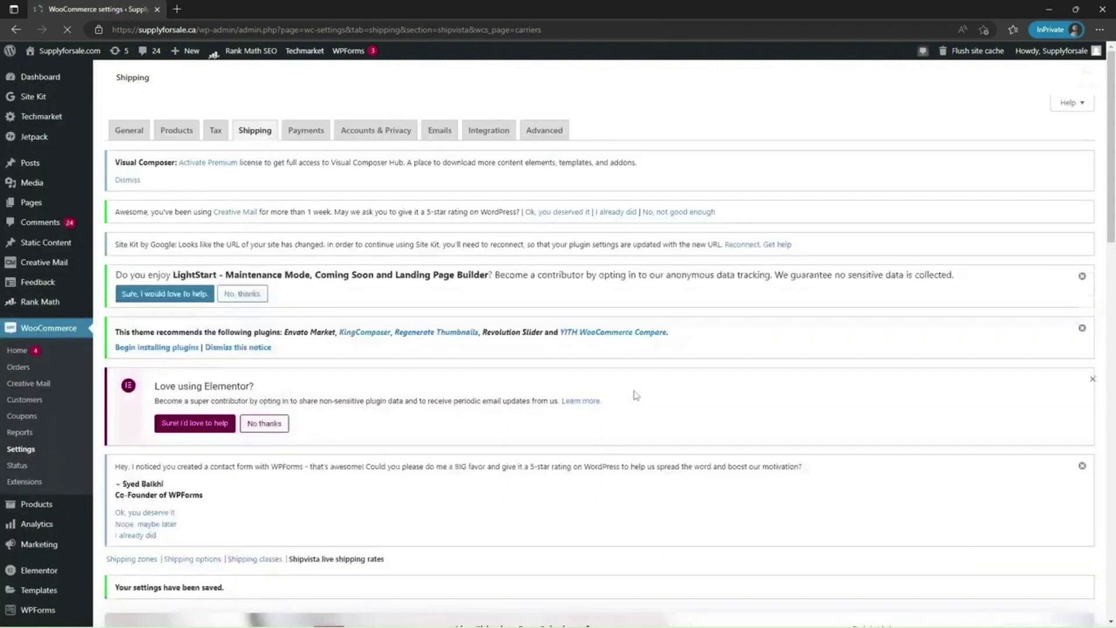
pyautogui.scroll(-3, 635, 395)
pyautogui.scroll(-9, 636, 395)
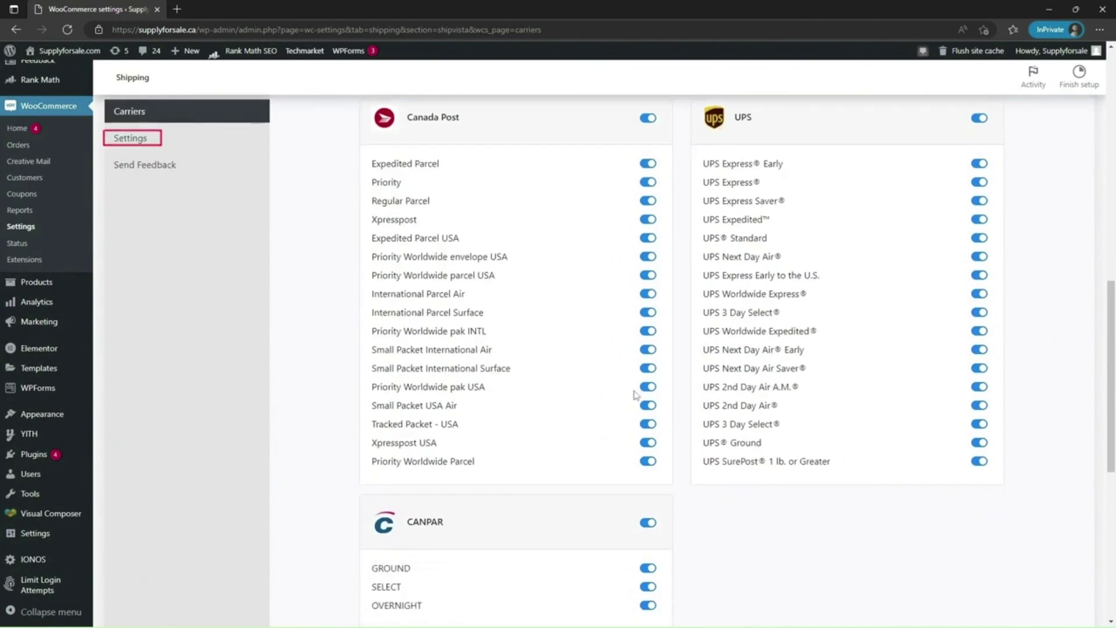
# In Shipvista settings, set the fallback rate to 50, keeping Per Unit Quantity
pyautogui.click(141, 142)
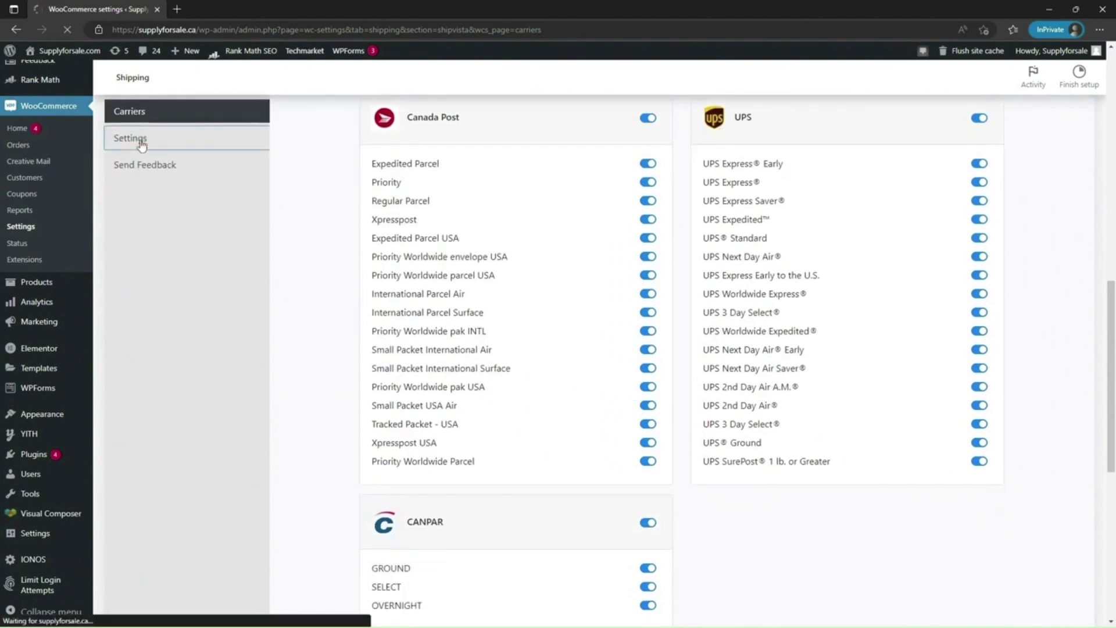
pyautogui.scroll(-10, 306, 219)
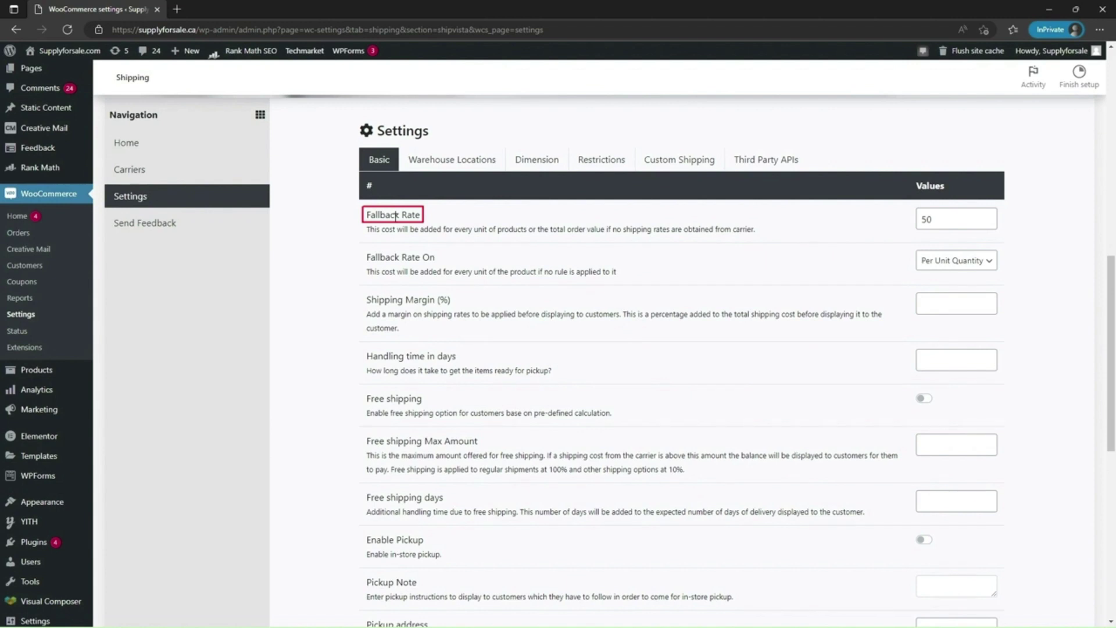
pyautogui.click(395, 216)
pyautogui.press('BackSpace')
pyautogui.press('BackSpace')
pyautogui.write('100')
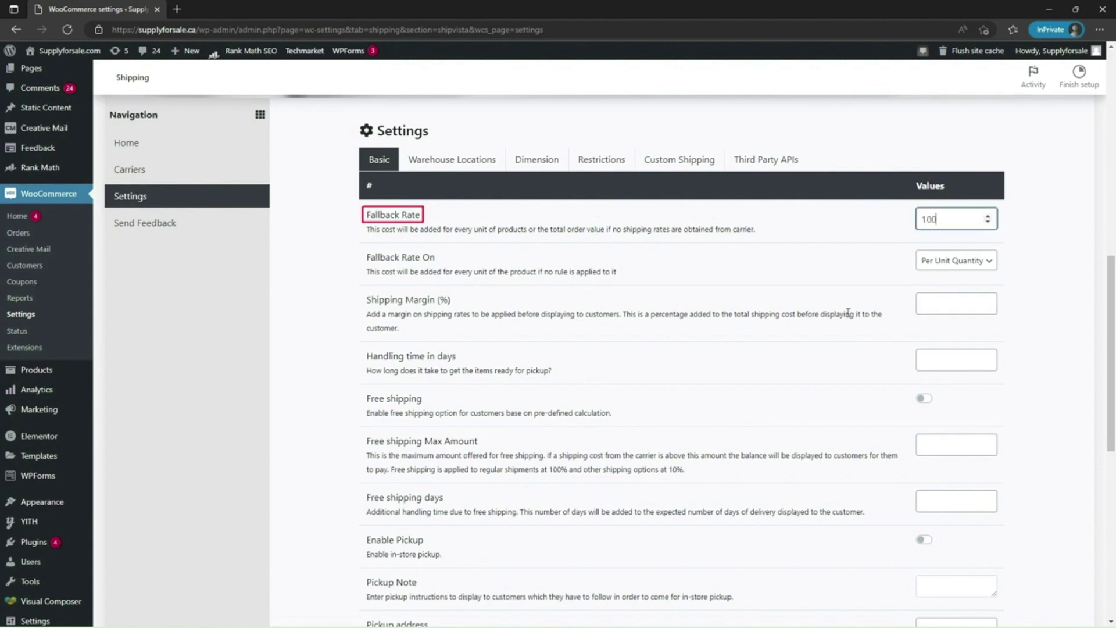
pyautogui.press('BackSpace')
pyautogui.press('BackSpace')
pyautogui.press('BackSpace')
pyautogui.write('50')
pyautogui.click(949, 266)
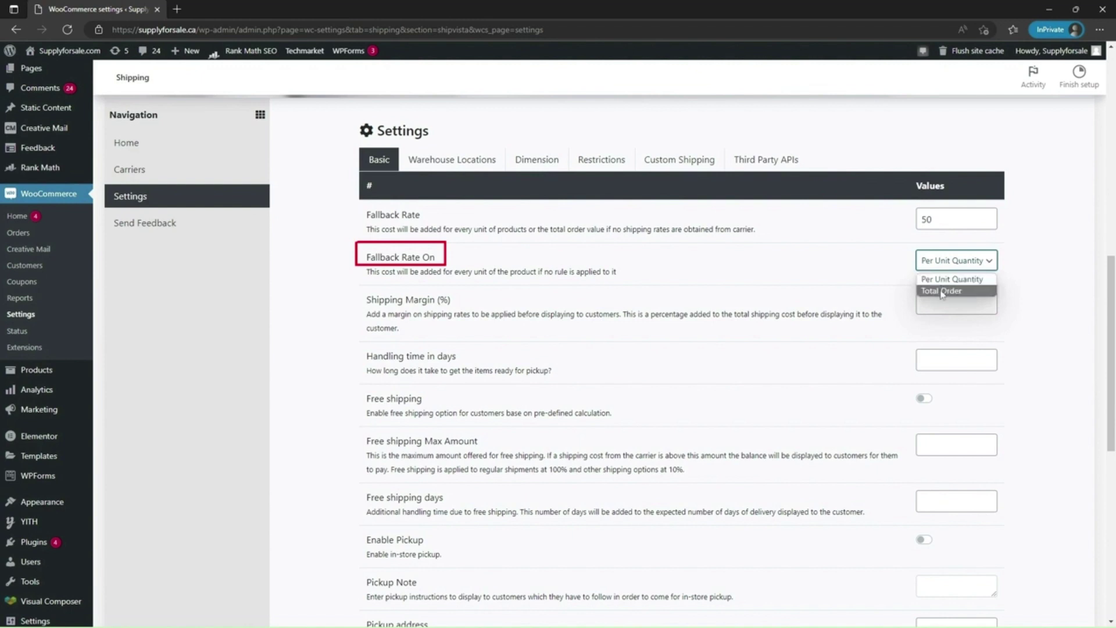
pyautogui.click(873, 302)
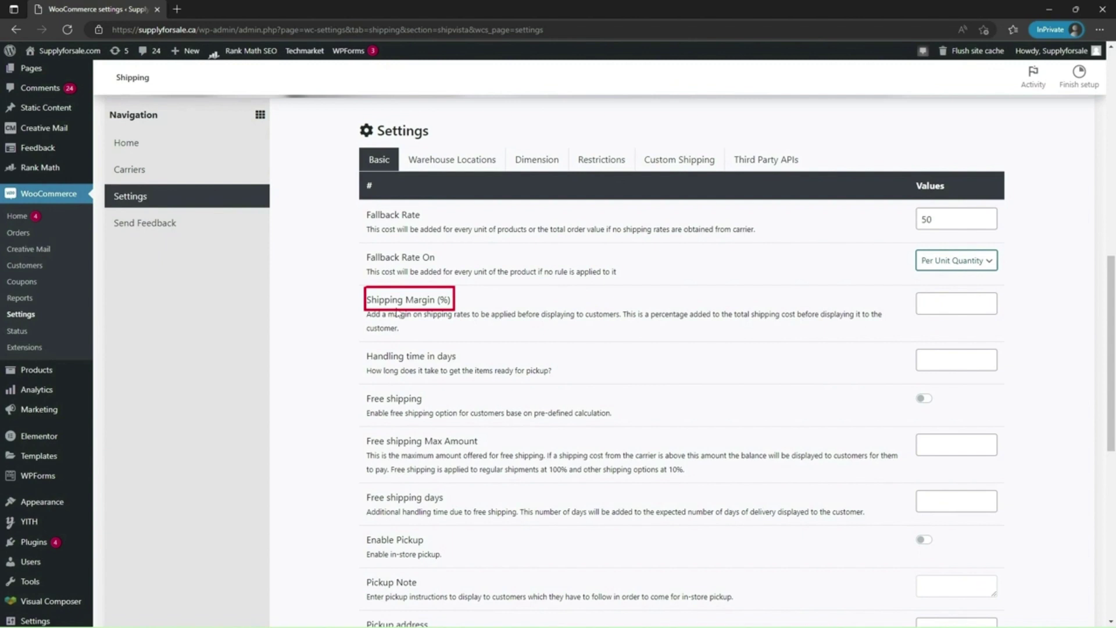
# Enter a 10% shipping margin and a 2-day handling time
pyautogui.click(950, 309)
pyautogui.write('10')
pyautogui.press('Tab')
pyautogui.scroll(-3, 459, 186)
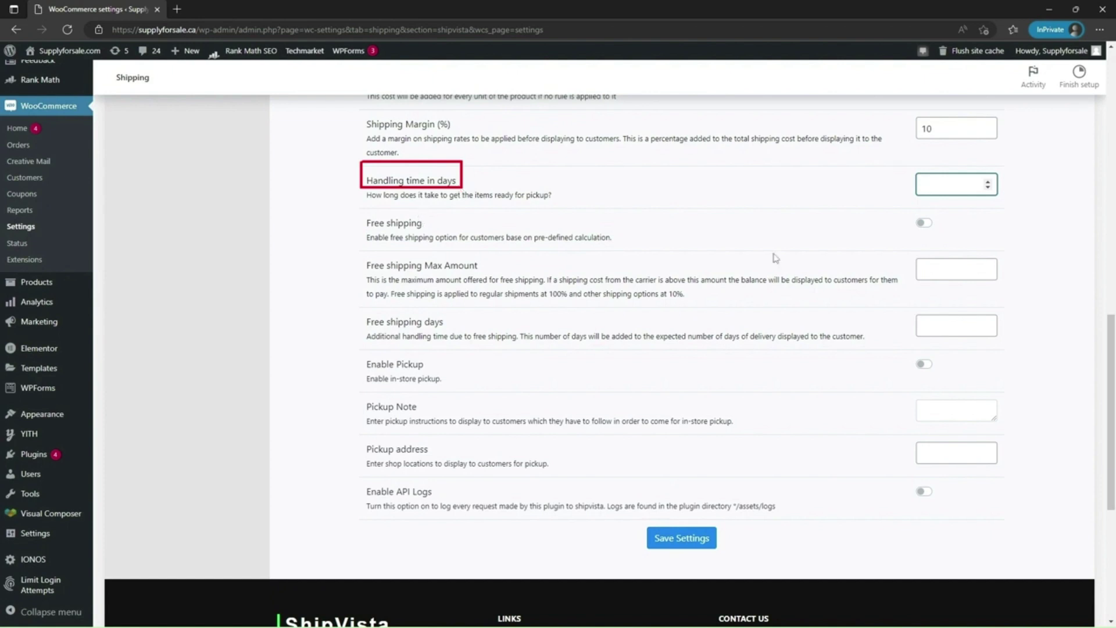
pyautogui.write('2')
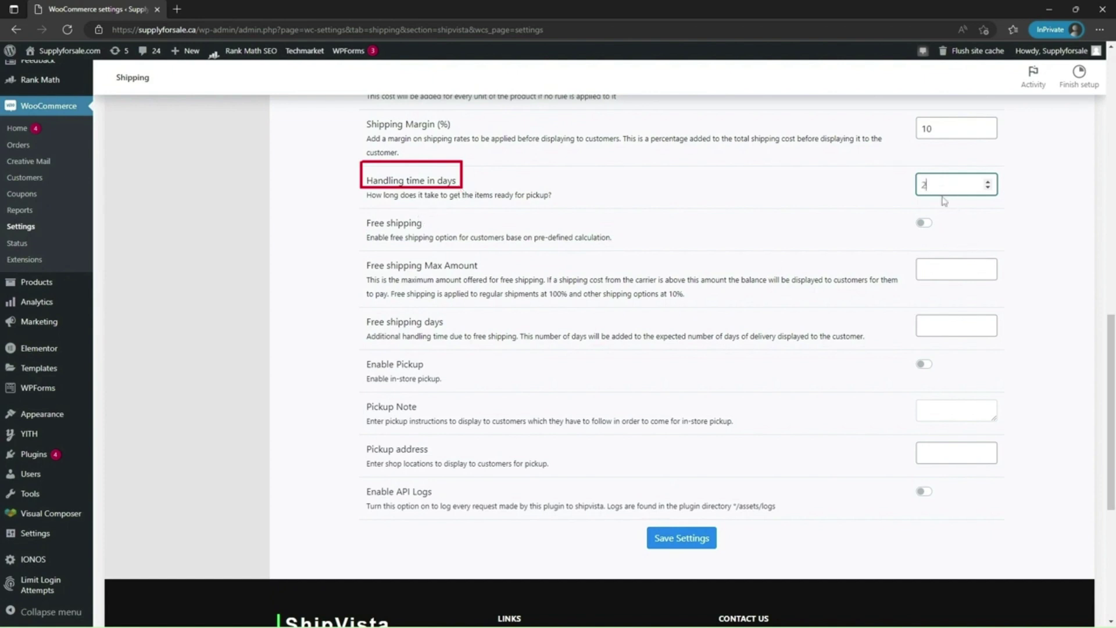
# Switch on free shipping, save the basic settings, and bring up the browser tab menu
pyautogui.click(923, 227)
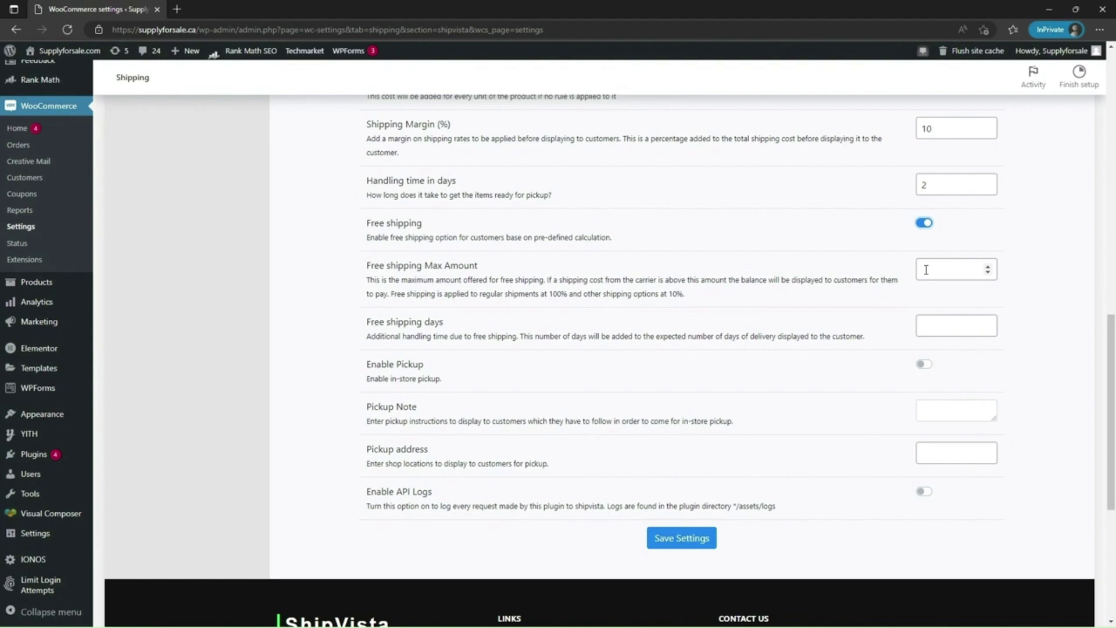
pyautogui.click(673, 545)
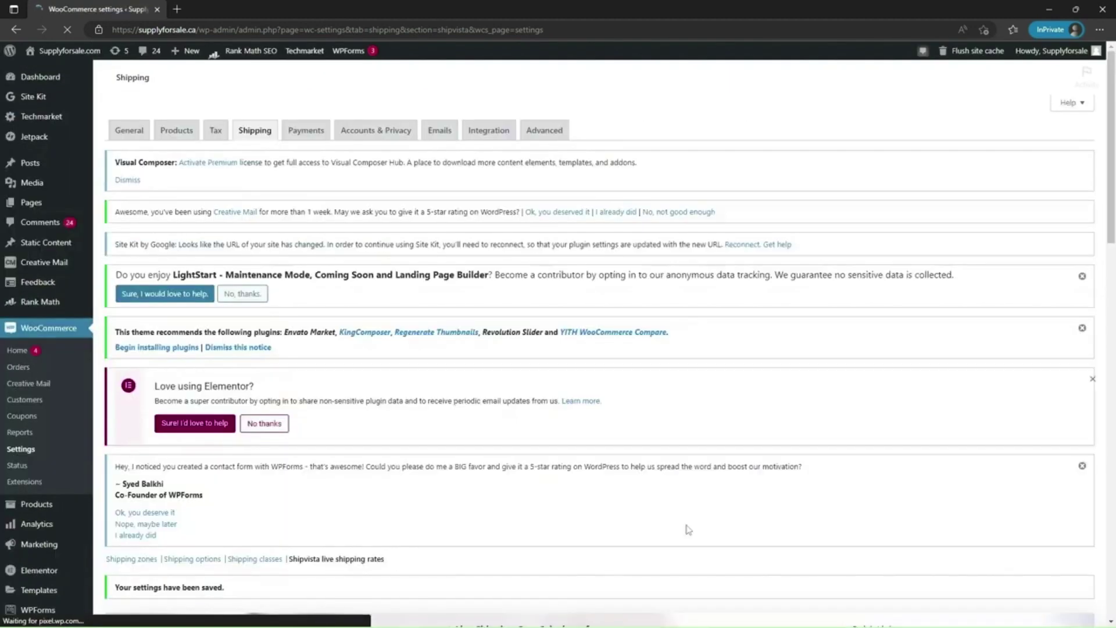
pyautogui.scroll(-10, 685, 523)
pyautogui.rightClick(90, 7)
# Duplicate the tab, view the storefront cart's live UPS and Canada Post rates, then return
pyautogui.click(130, 69)
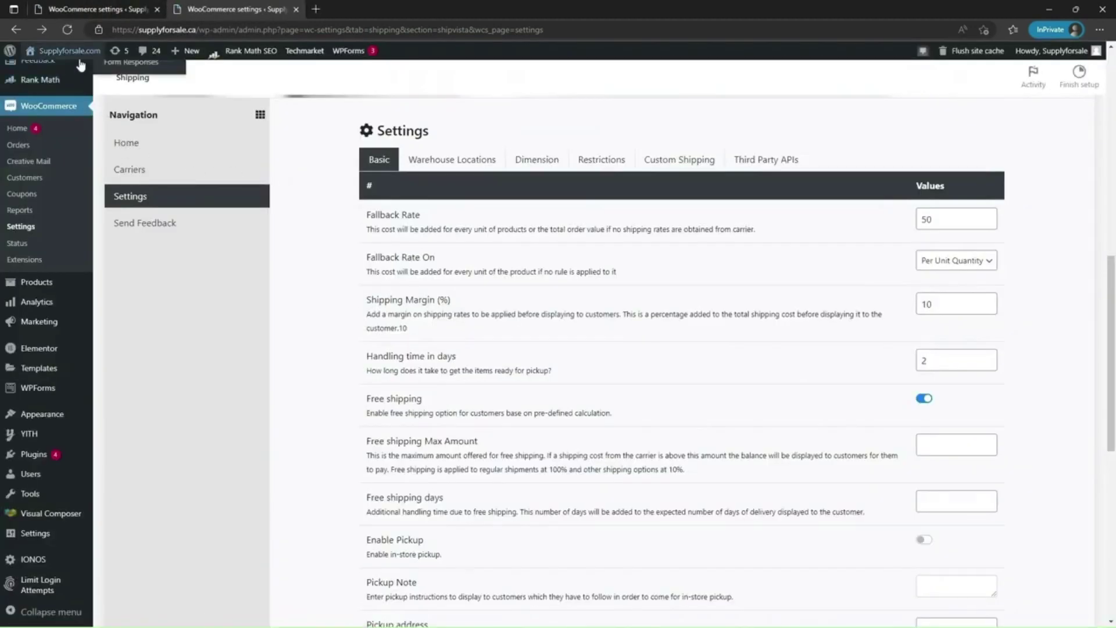
pyautogui.click(64, 67)
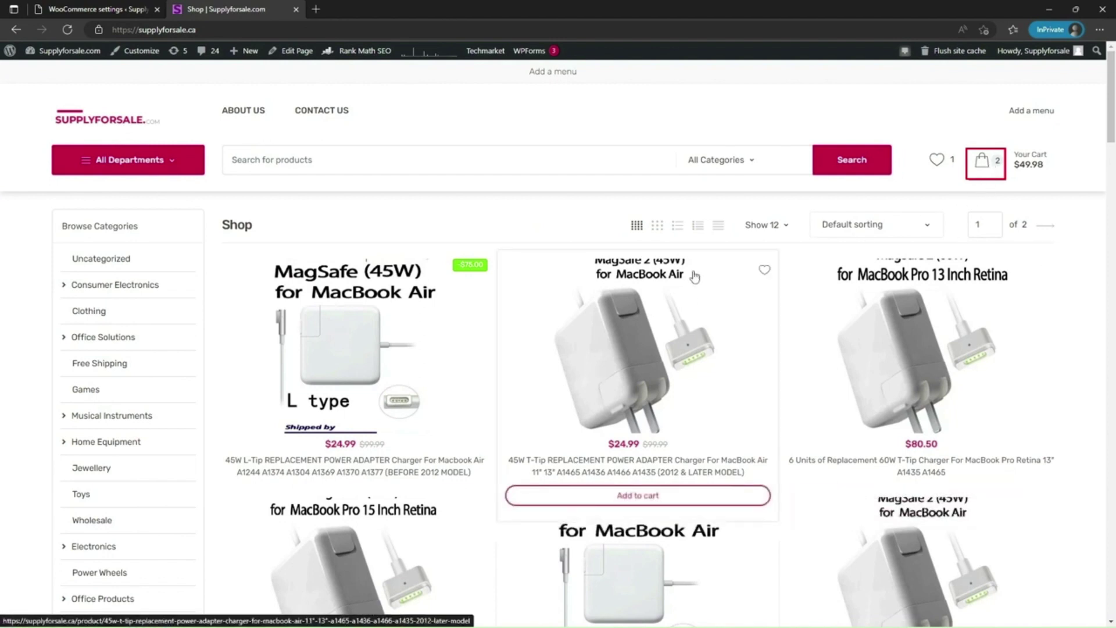
pyautogui.moveTo(985, 163)
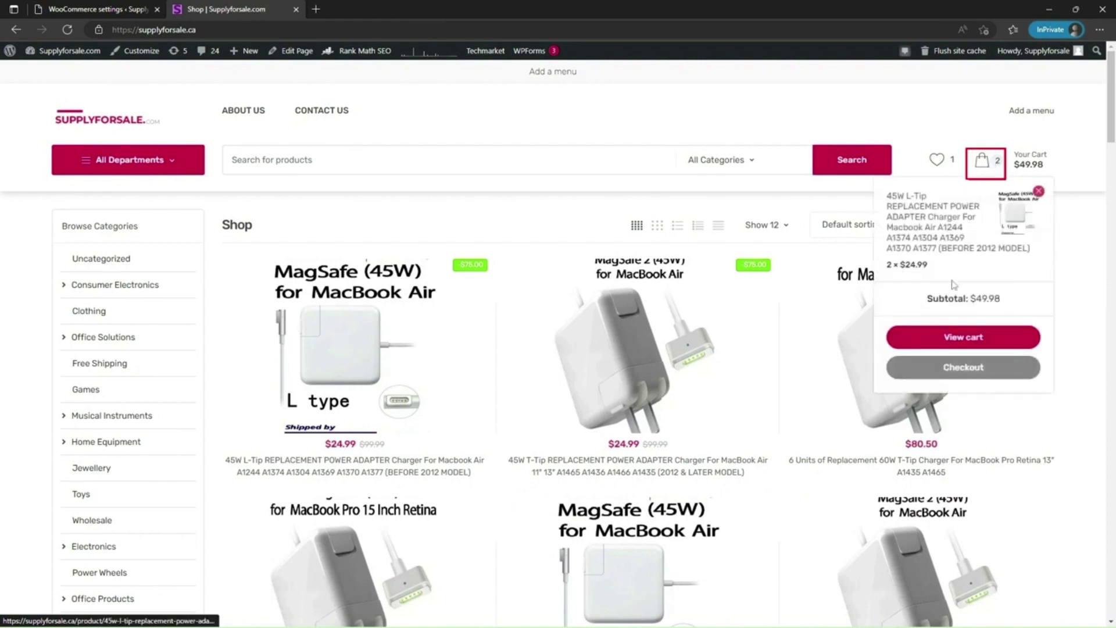
pyautogui.click(950, 343)
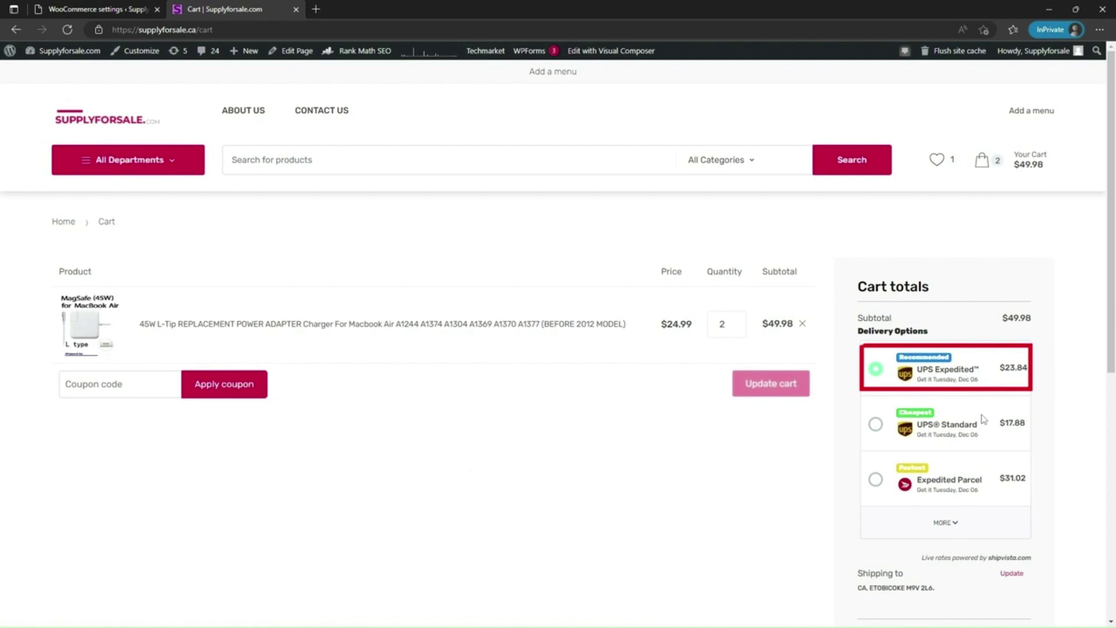
pyautogui.click(108, 10)
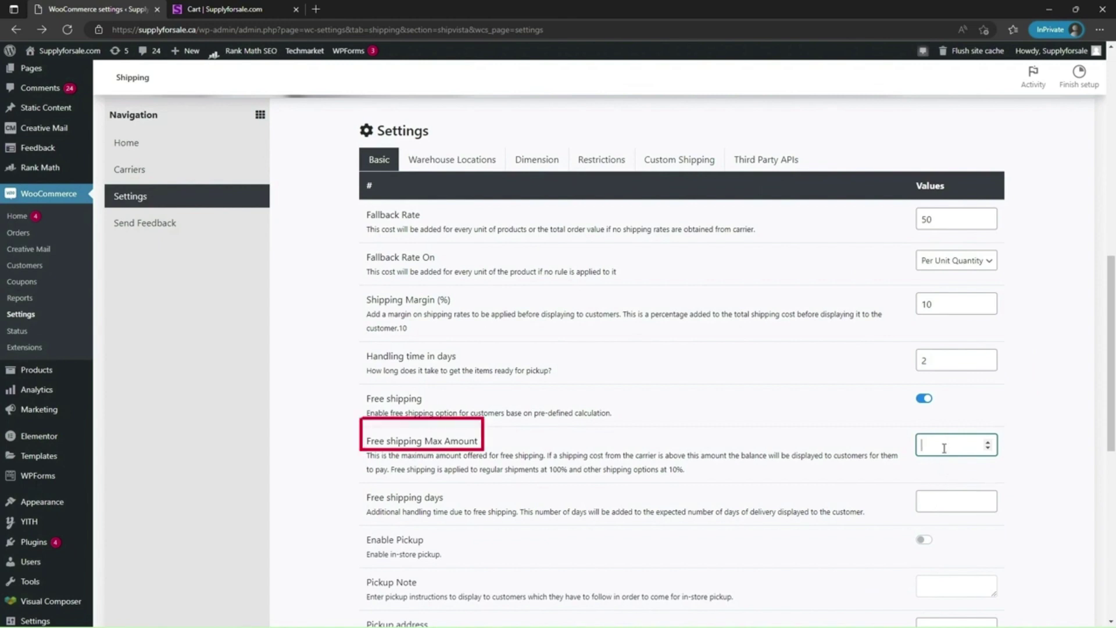
# Set the free shipping max amount to 10 and save
pyautogui.write('10')
pyautogui.scroll(-3, 901, 529)
pyautogui.click(697, 546)
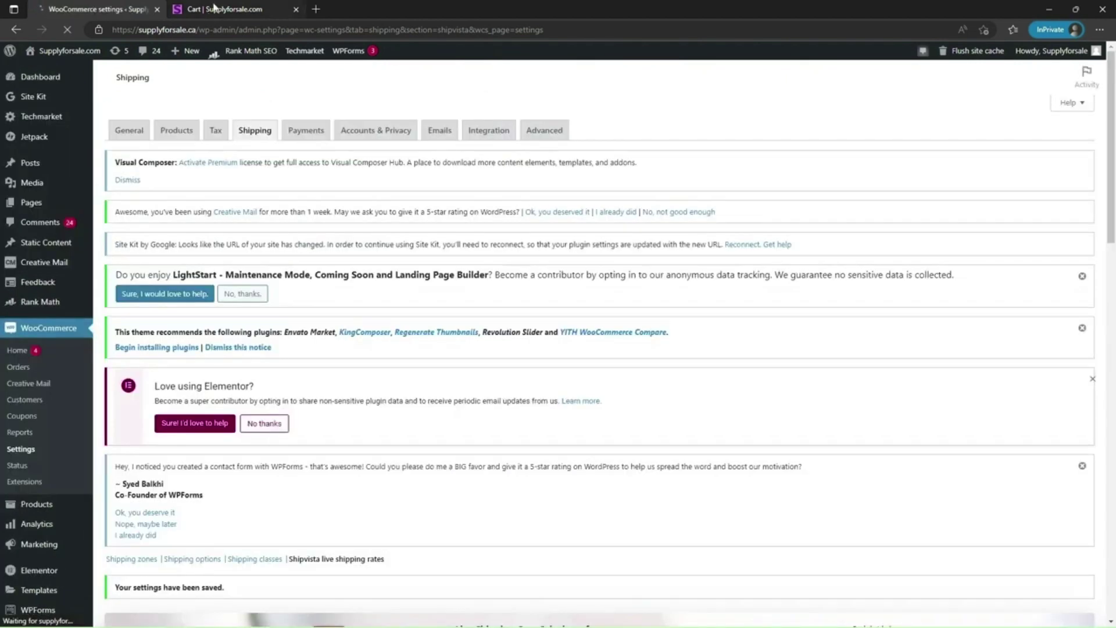
# Reload the cart tab to check the updated, cheaper rates, then return to settings
pyautogui.click(214, 9)
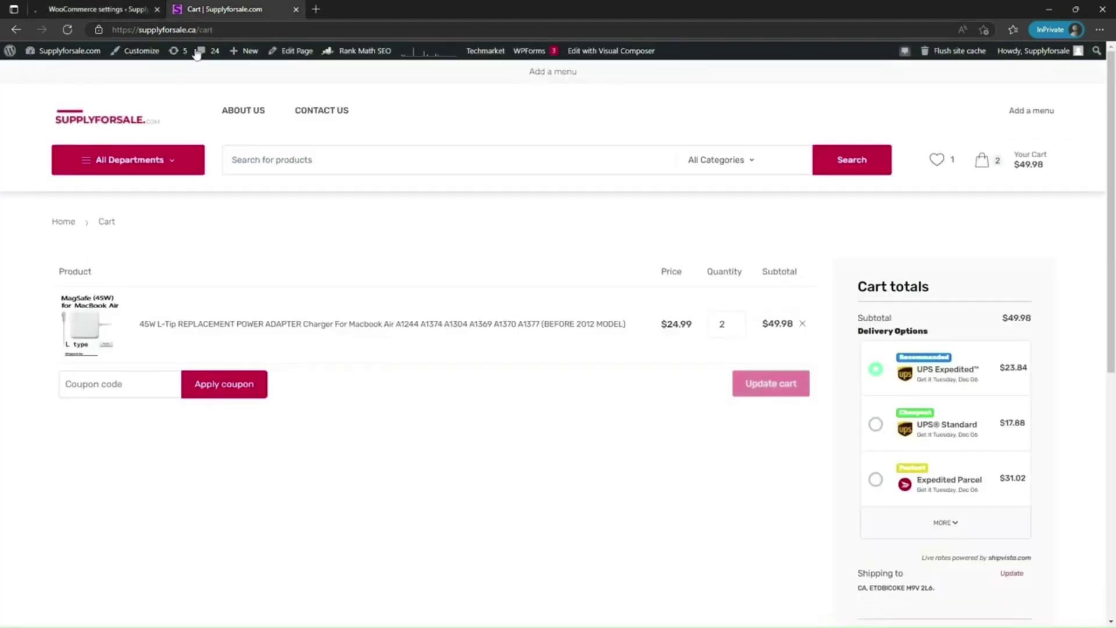
pyautogui.click(68, 30)
pyautogui.scroll(-1, 877, 389)
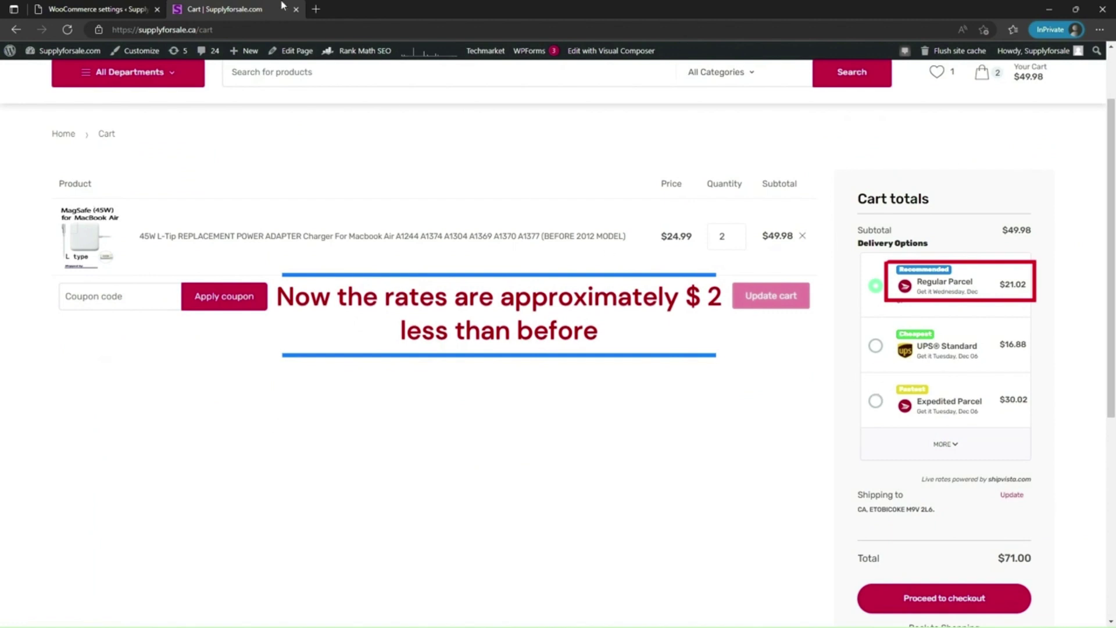
pyautogui.click(96, 10)
pyautogui.scroll(-15, 442, 308)
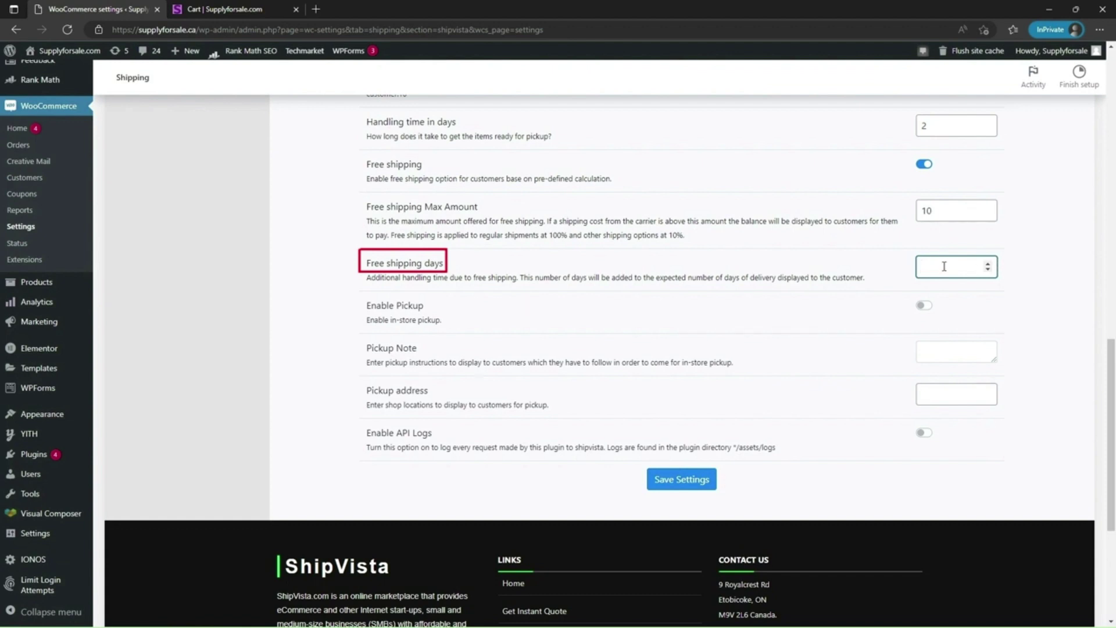
# Set free shipping days to 2, enable pickup and API logs, and save Shipvista settings
pyautogui.write('2')
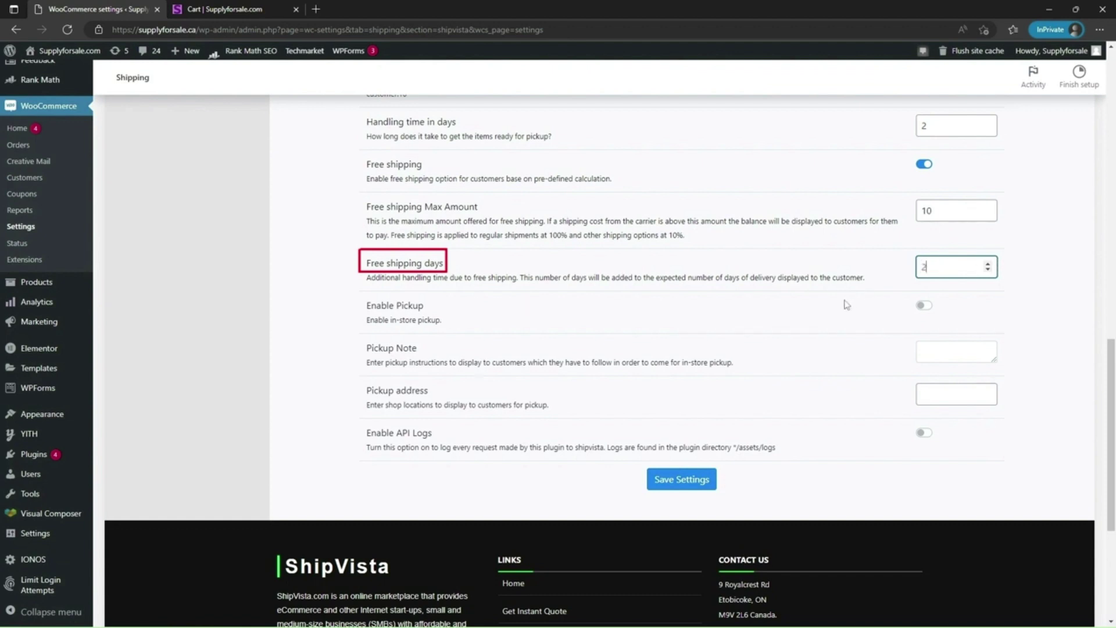
pyautogui.click(925, 306)
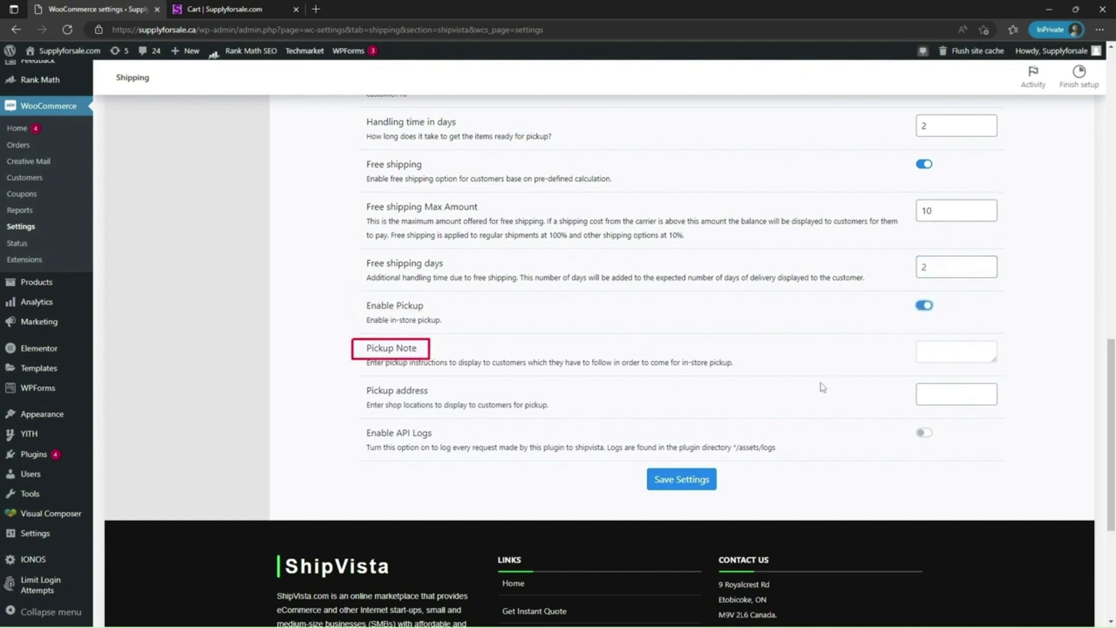
pyautogui.click(943, 352)
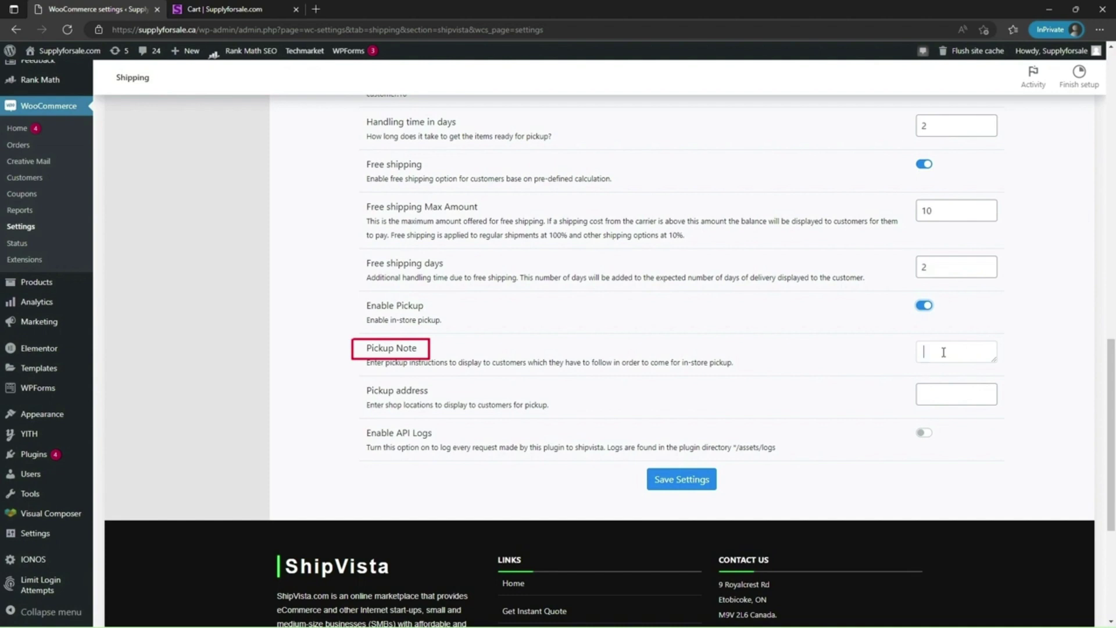
pyautogui.click(927, 400)
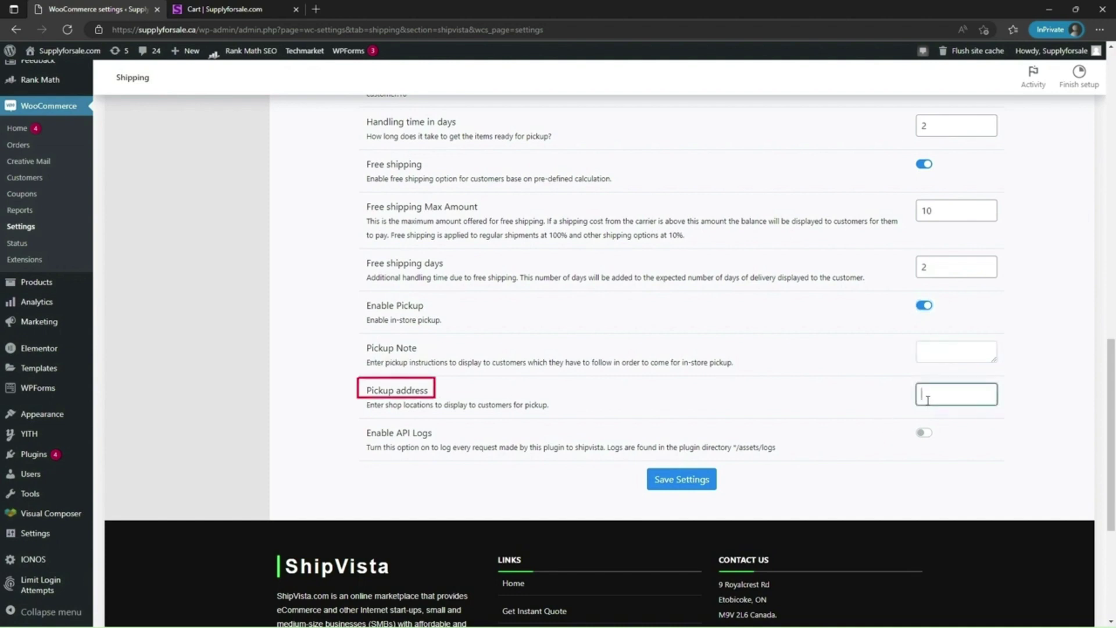
pyautogui.click(924, 433)
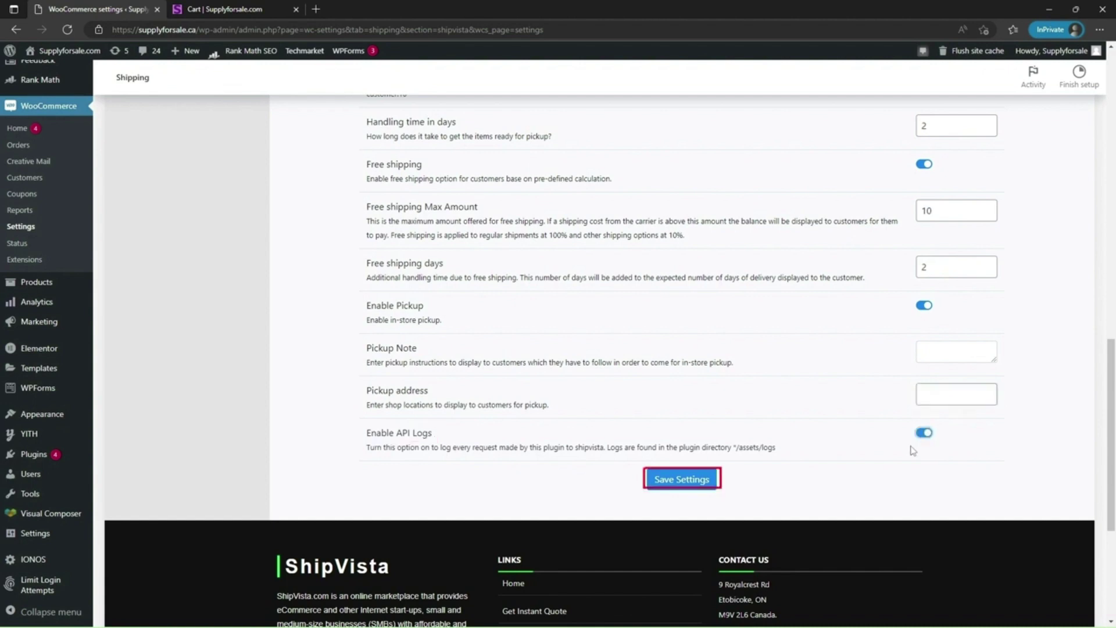
pyautogui.click(695, 483)
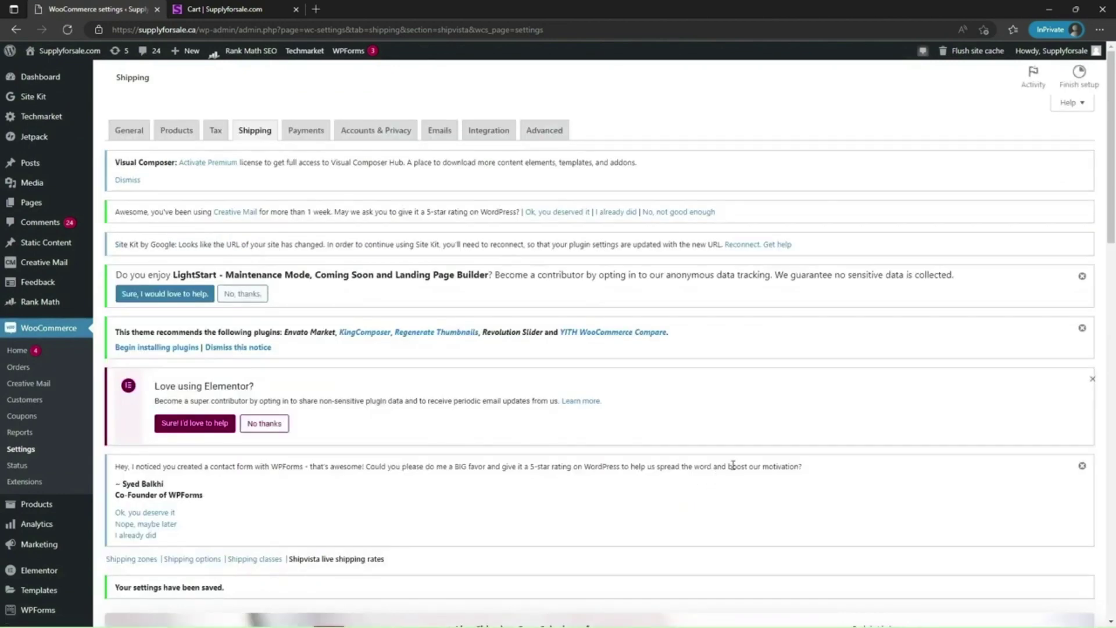
# Add a new warehouse location with the nickname 'Warehouse 2'
pyautogui.scroll(-7, 742, 463)
pyautogui.click(439, 341)
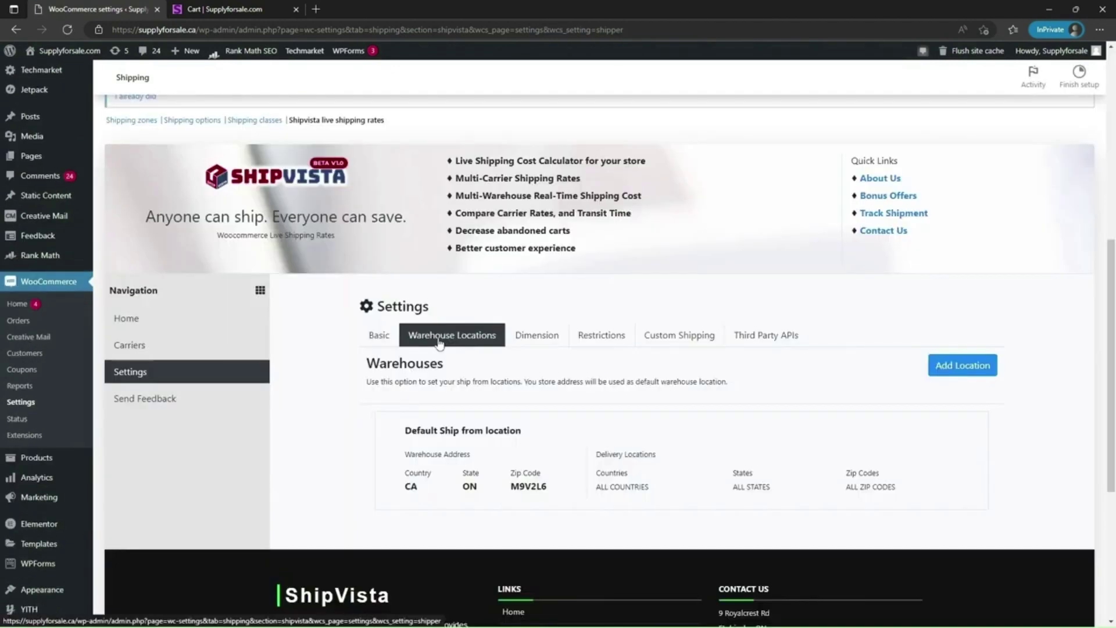
pyautogui.click(439, 343)
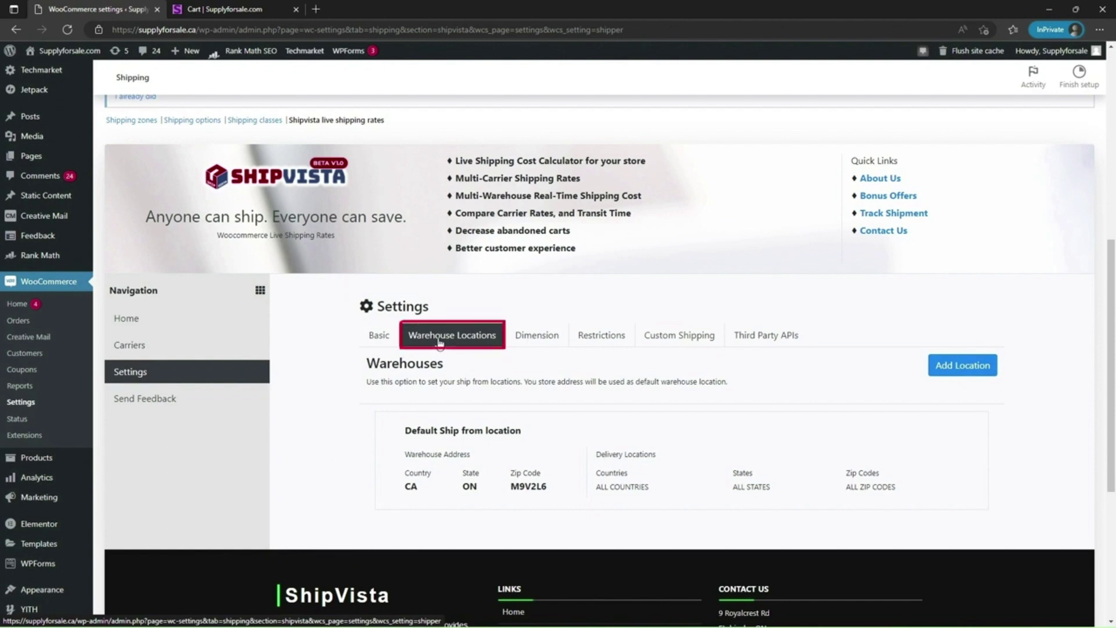
pyautogui.click(443, 342)
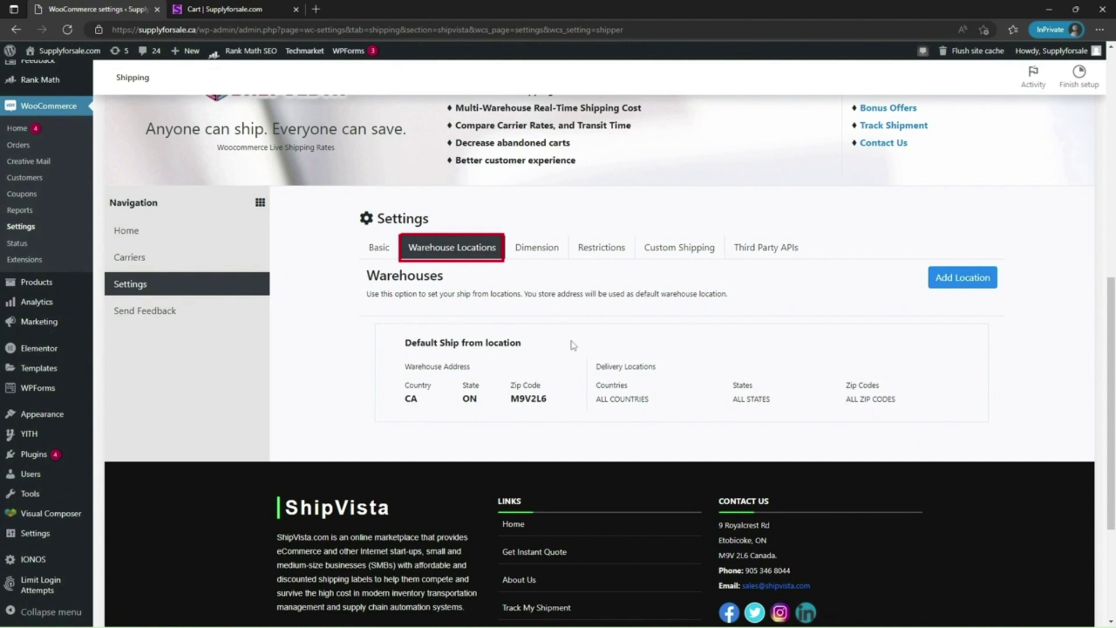
pyautogui.click(962, 279)
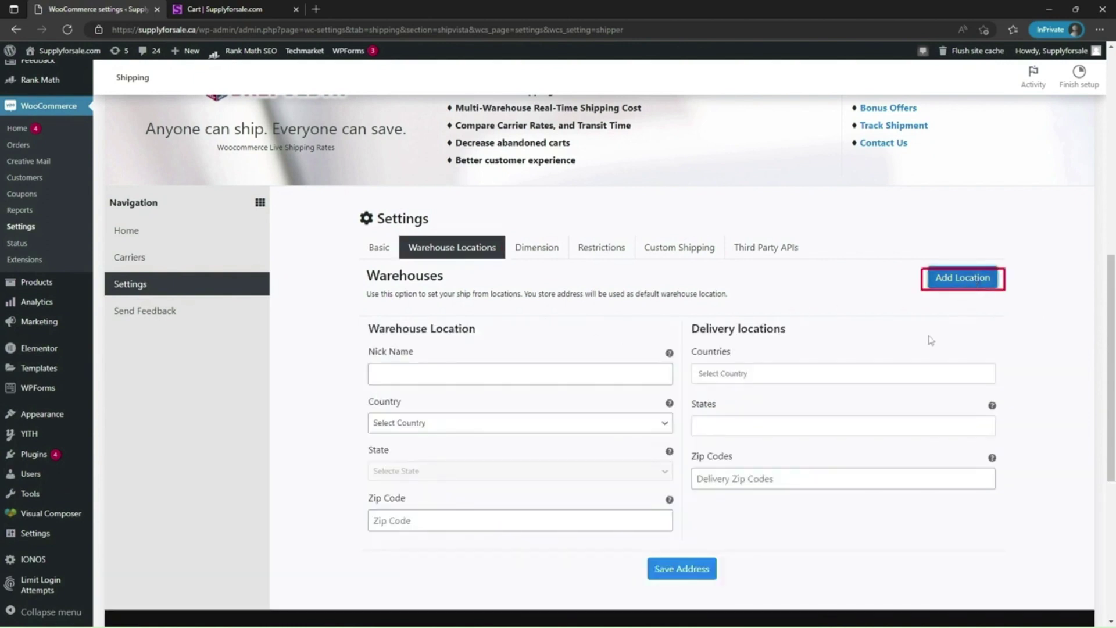
pyautogui.scroll(-2, 767, 442)
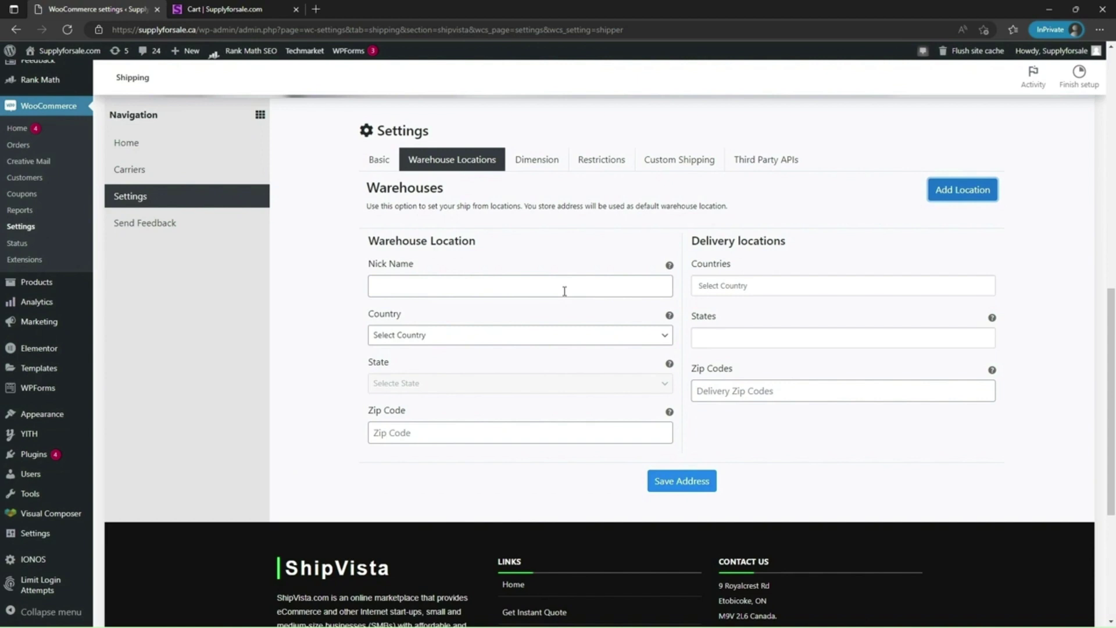
pyautogui.click(564, 286)
pyautogui.scroll(2, 465, 325)
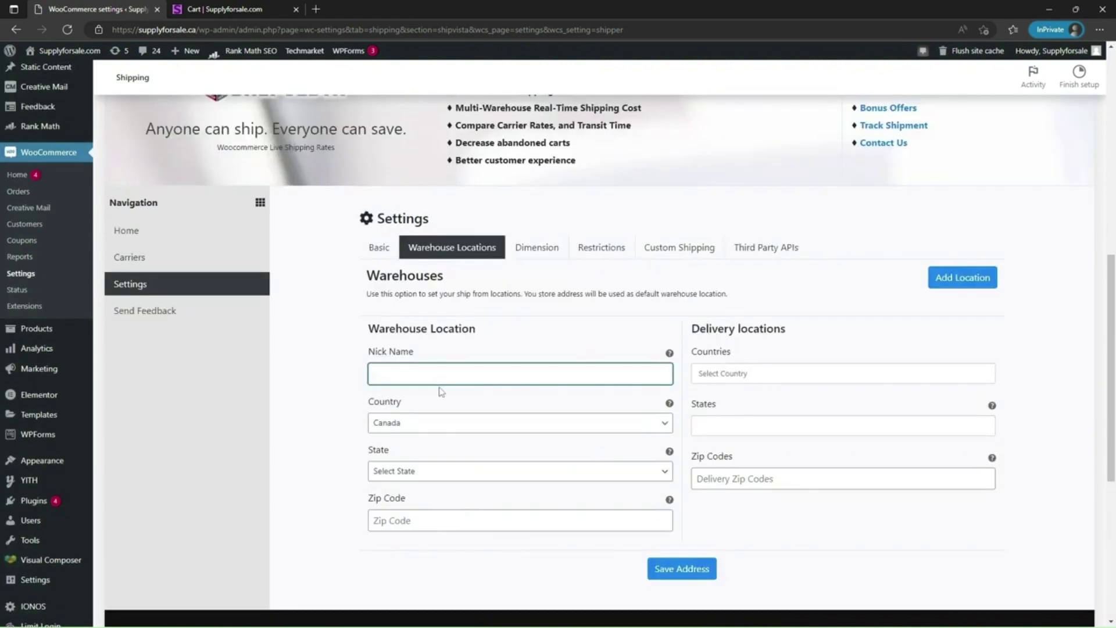
pyautogui.write('Warehouse 2')
# Locate the warehouse in Ontario, Canada, and enter its postal code
pyautogui.click(440, 428)
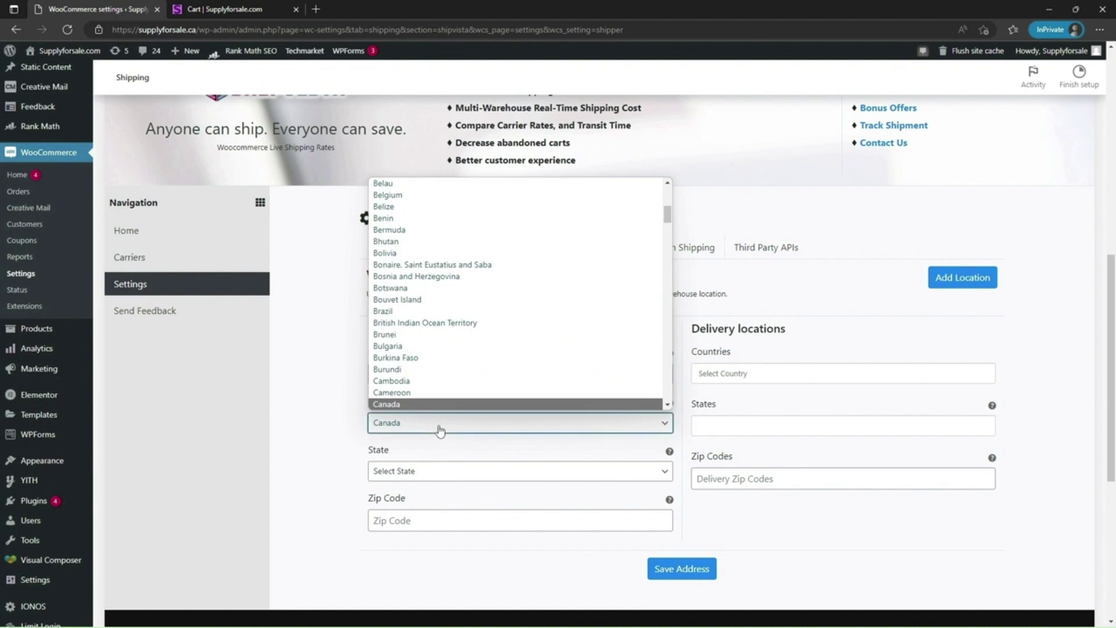
pyautogui.click(440, 430)
pyautogui.click(386, 470)
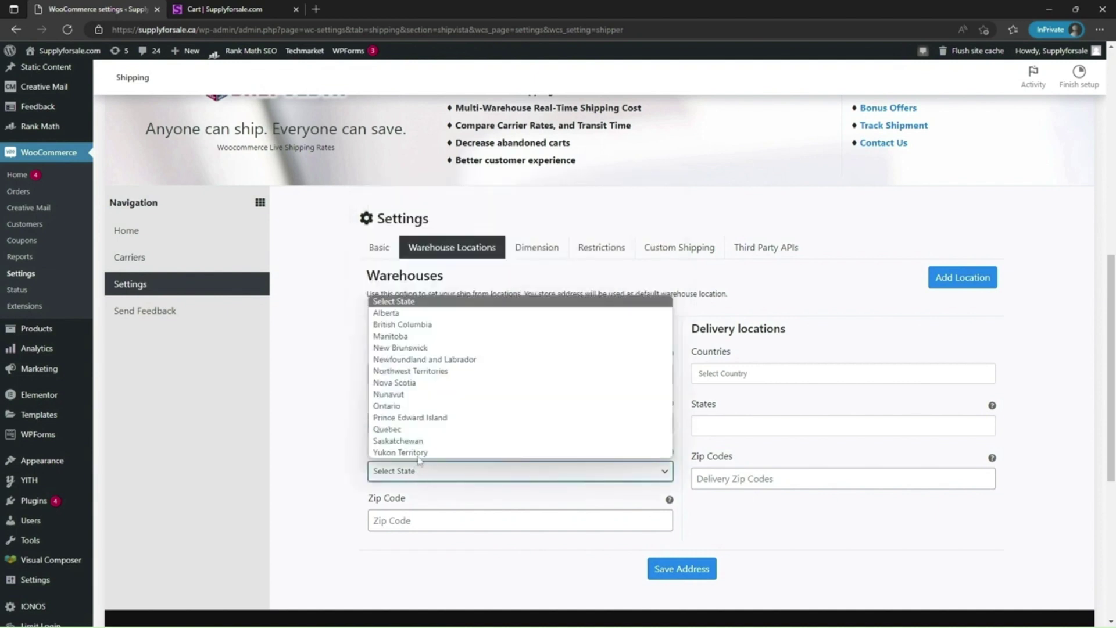
pyautogui.click(421, 406)
pyautogui.click(411, 519)
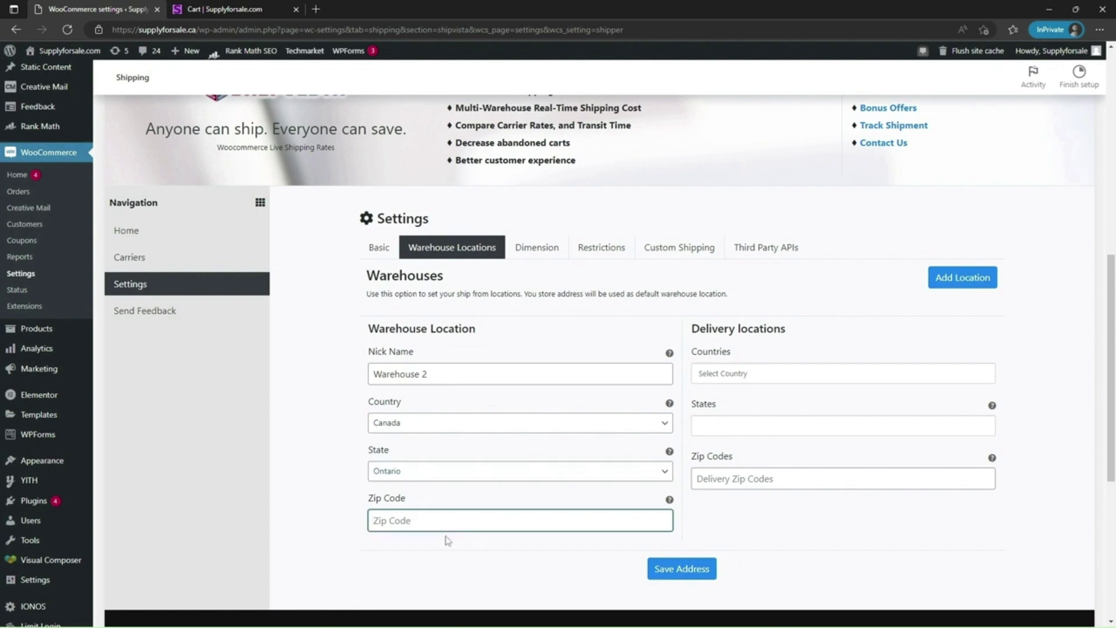
pyautogui.write('m9v2l6')
# Restrict delivery to Canada with Ontario as the only state, leaving zip codes empty
pyautogui.click(749, 376)
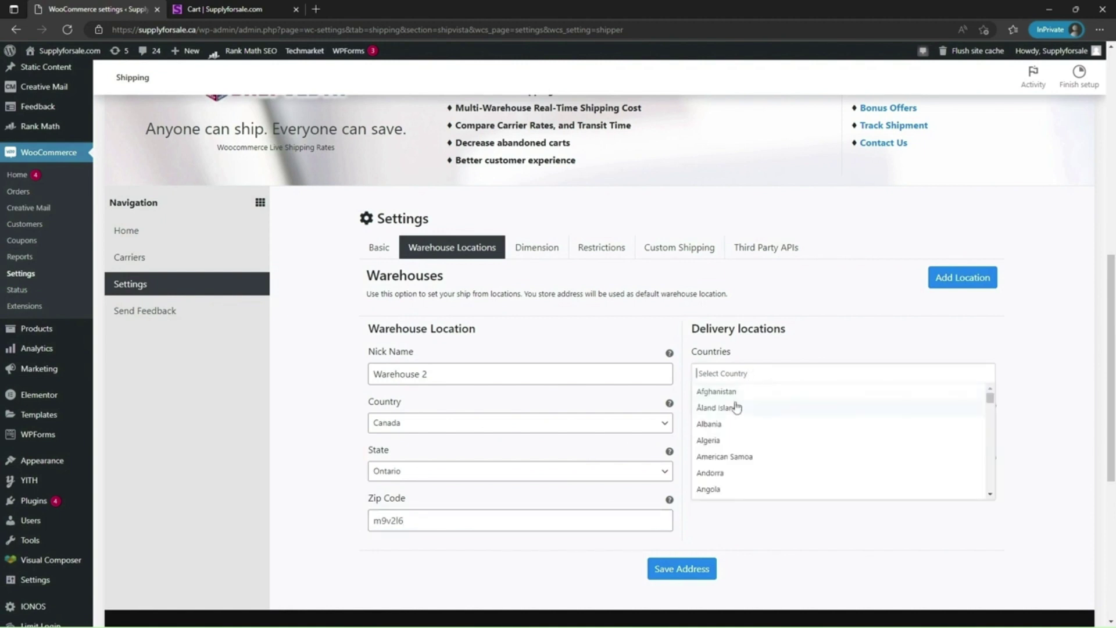
pyautogui.scroll(-4, 723, 439)
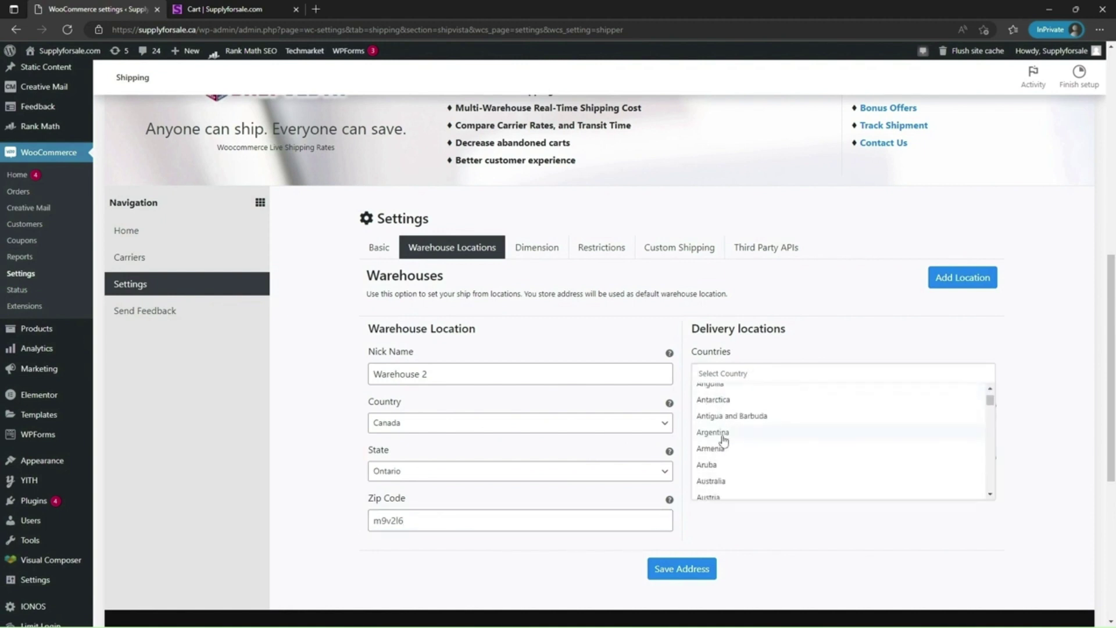
pyautogui.scroll(-5, 723, 438)
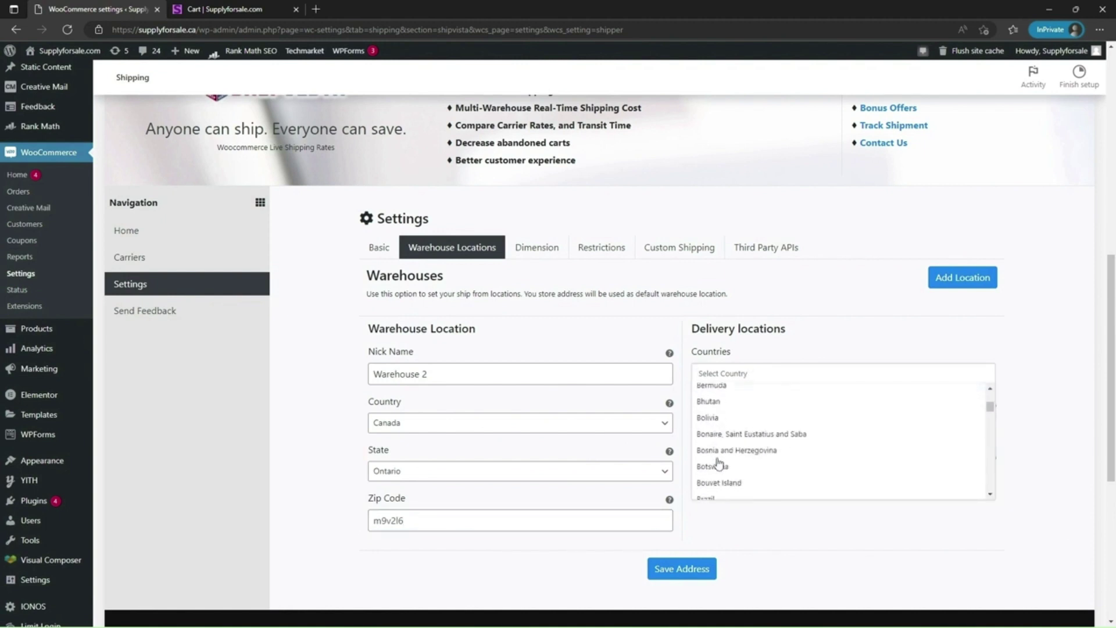
pyautogui.scroll(-1, 741, 462)
pyautogui.write('c')
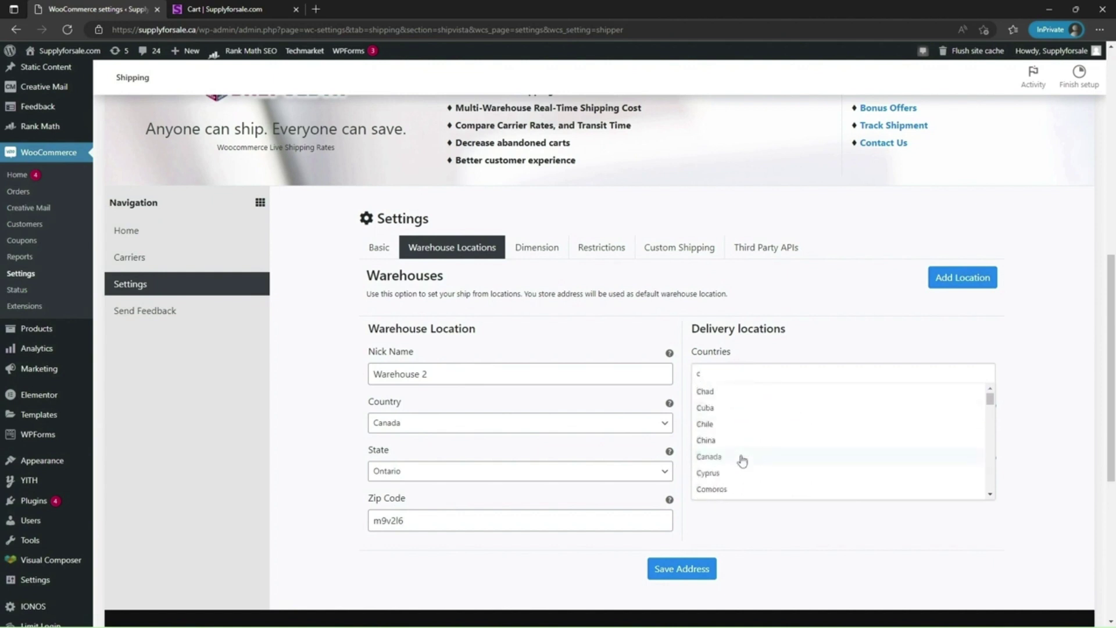
pyautogui.write('ana')
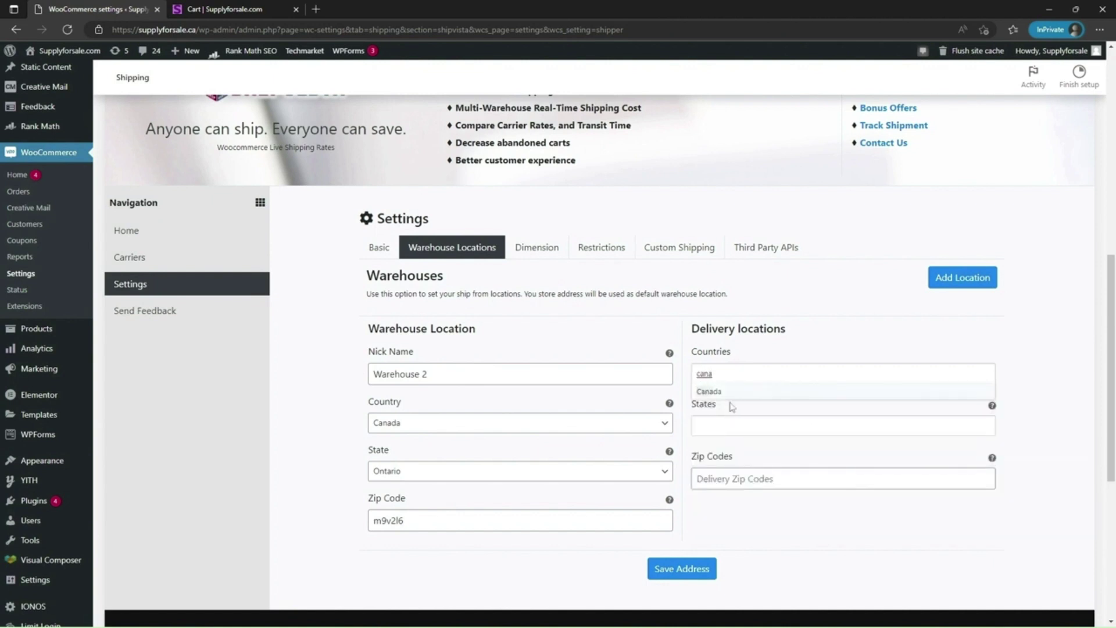
pyautogui.press('Return')
pyautogui.click(767, 429)
pyautogui.click(895, 347)
pyautogui.click(772, 430)
pyautogui.write('on')
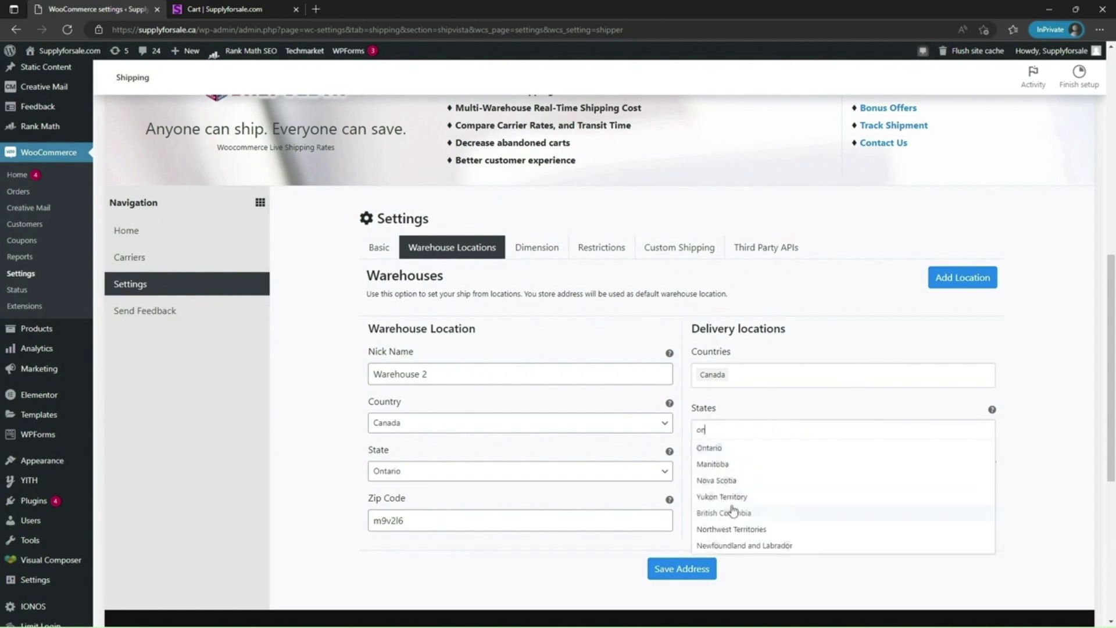
pyautogui.click(708, 456)
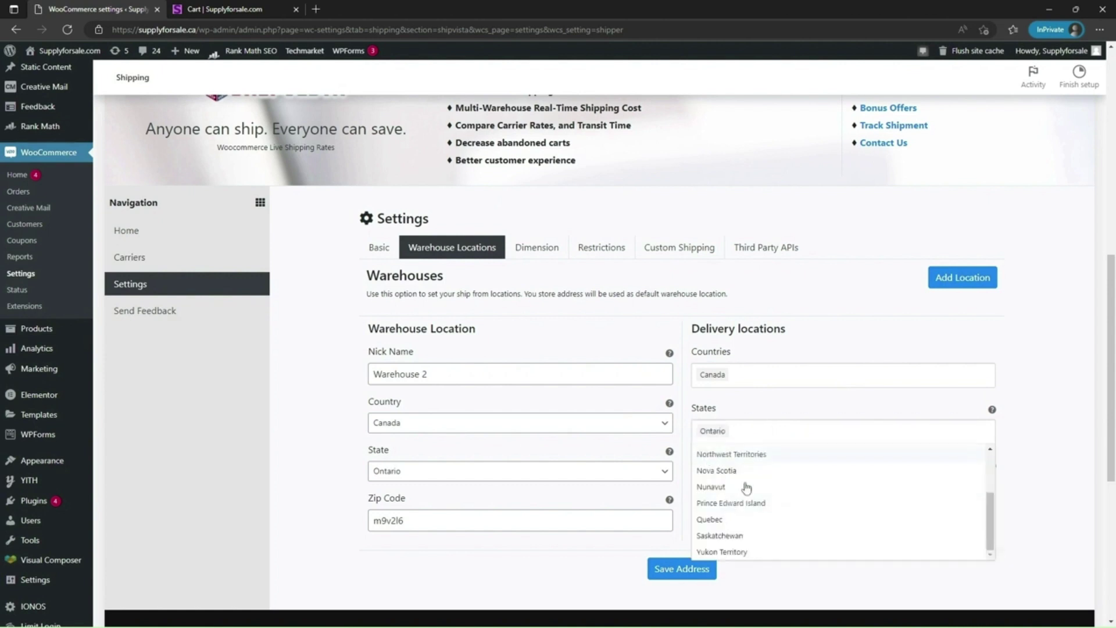
pyautogui.click(875, 576)
pyautogui.click(803, 442)
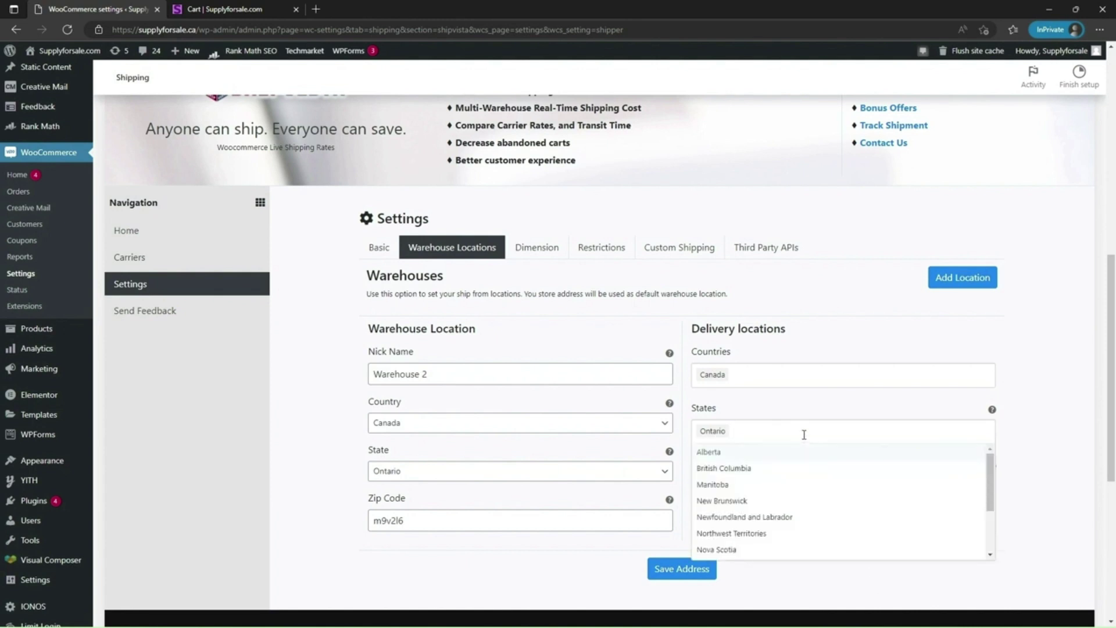
pyautogui.click(1069, 519)
pyautogui.click(743, 492)
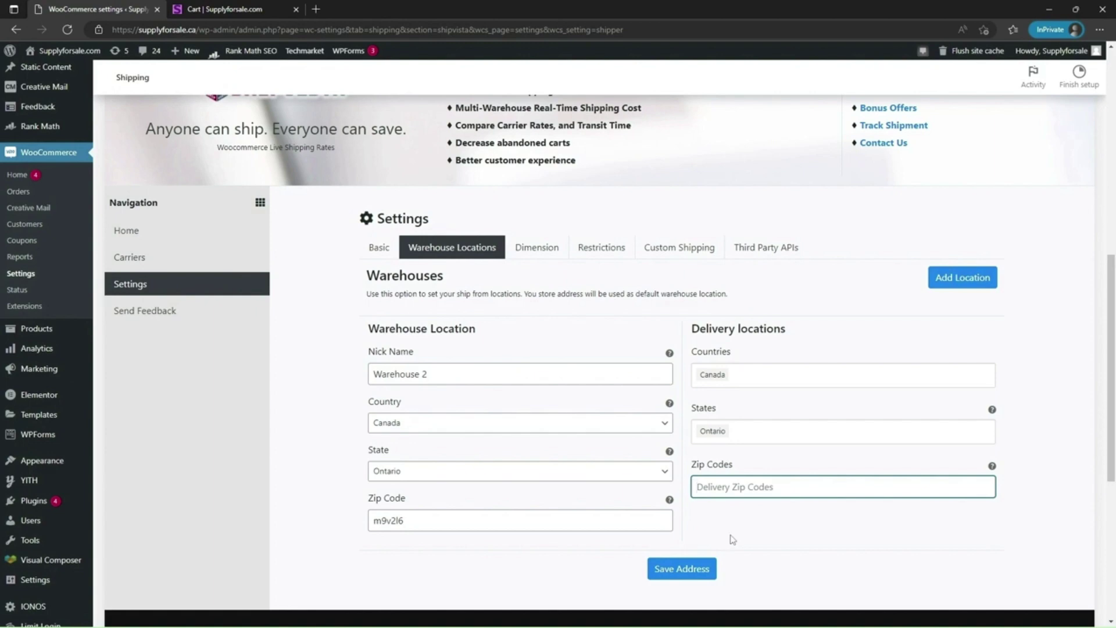
# Save the Warehouse 2 address and check it appears in the warehouse list
pyautogui.click(686, 570)
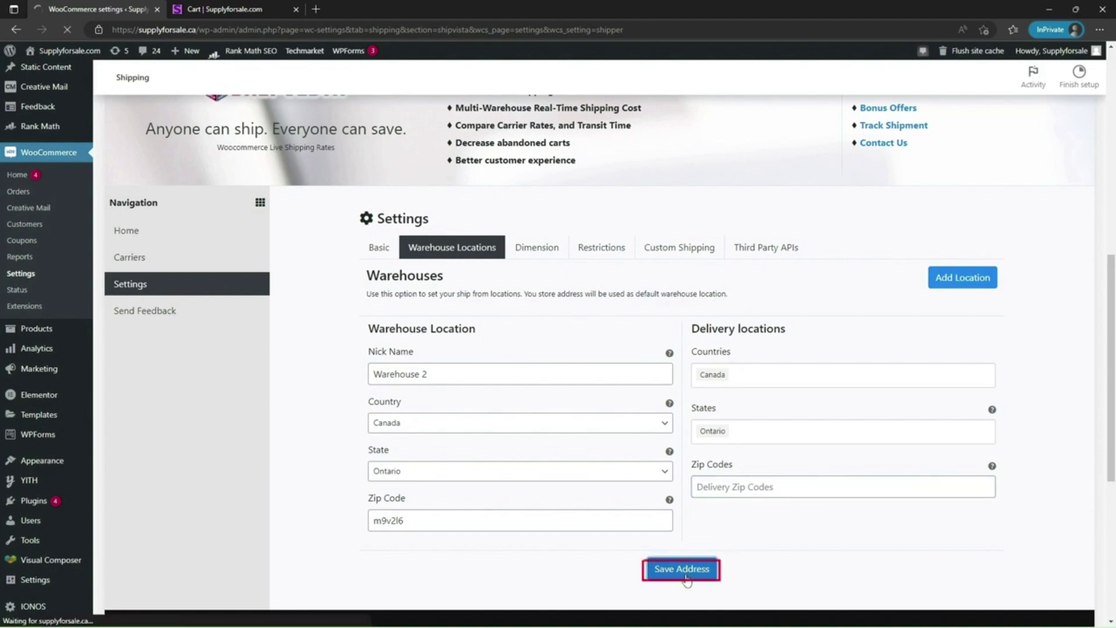
pyautogui.scroll(-10, 688, 577)
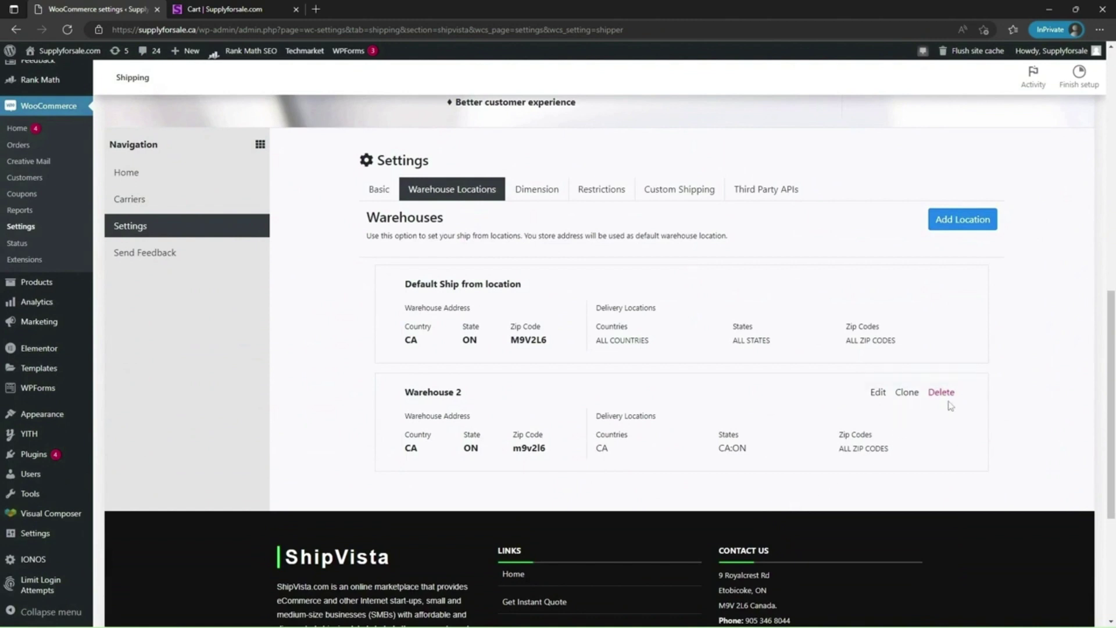
pyautogui.scroll(1, 755, 314)
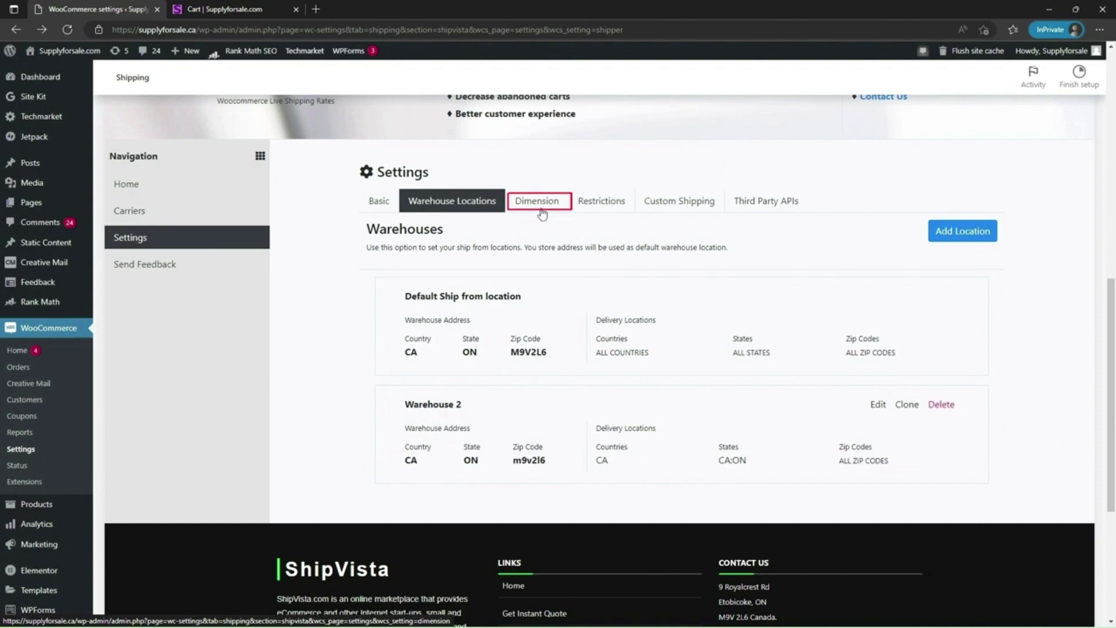
# Save fallback dimensions of 2.5 × 2 × 1 cm and 1 kg weight on the Dimension tab
pyautogui.click(540, 211)
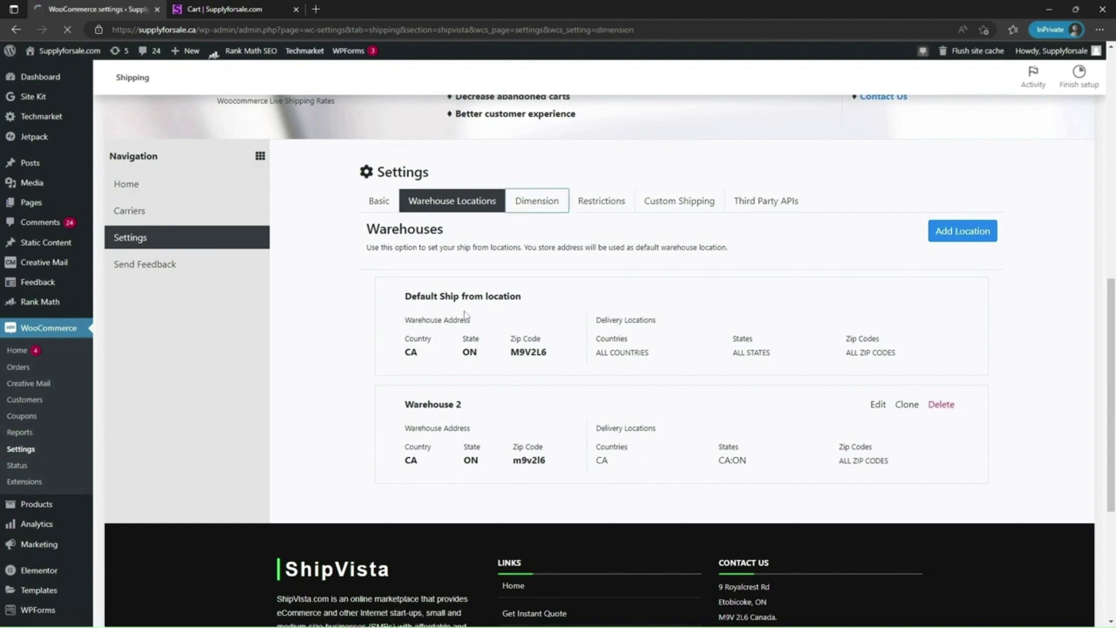
pyautogui.scroll(-10, 466, 314)
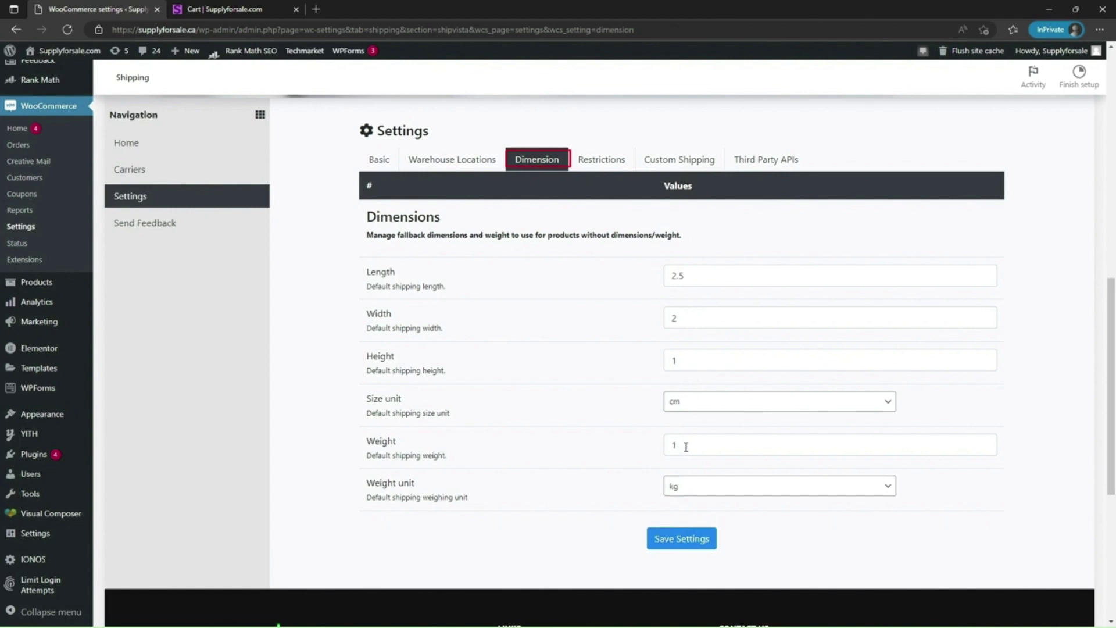
pyautogui.click(682, 542)
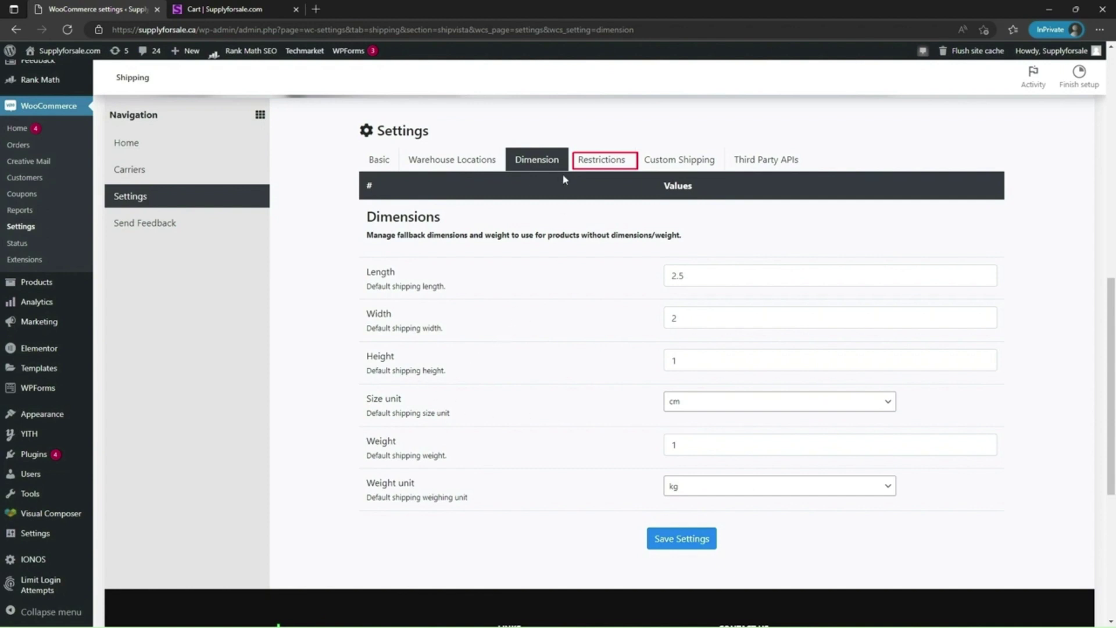
# Open Shipvista's Restrictions tab and begin entering postal-code locations, leaving the field empty
pyautogui.click(624, 169)
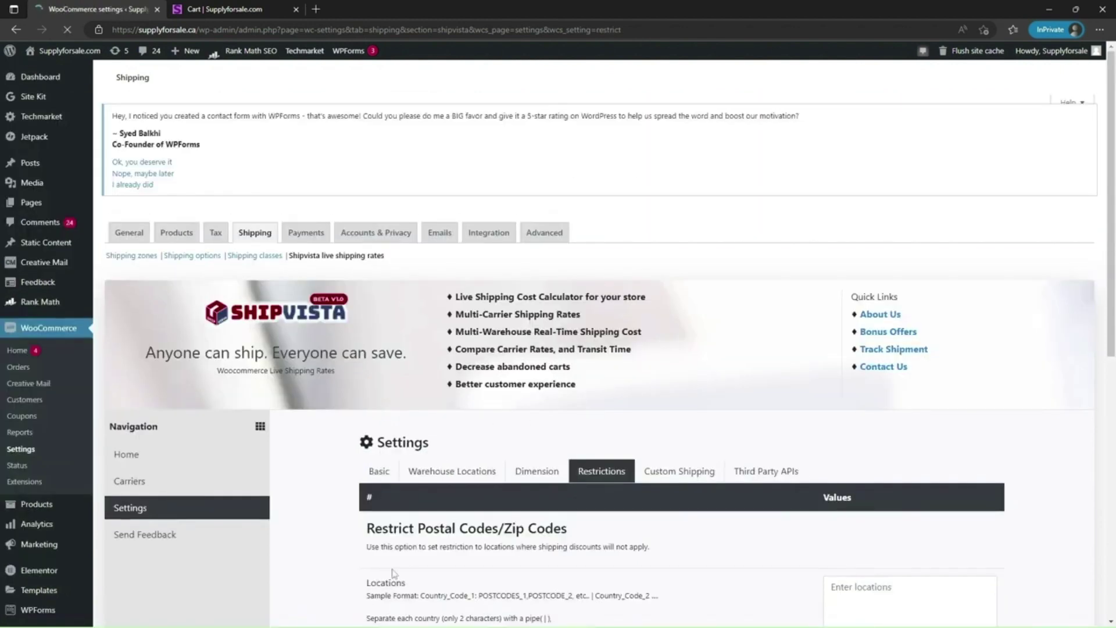
pyautogui.scroll(-4, 427, 544)
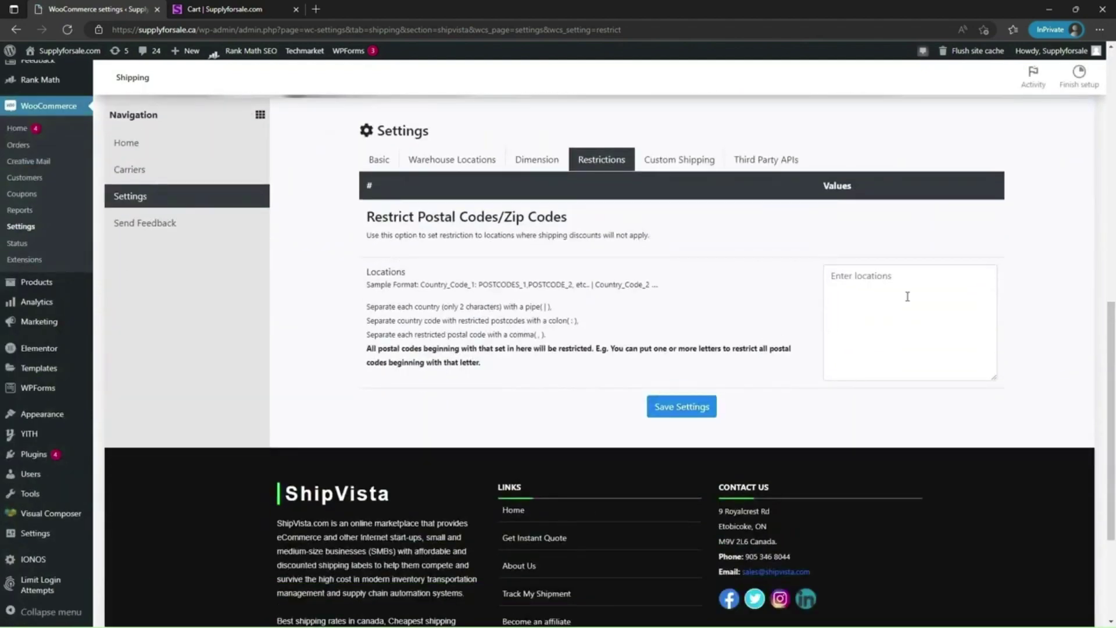
pyautogui.click(906, 300)
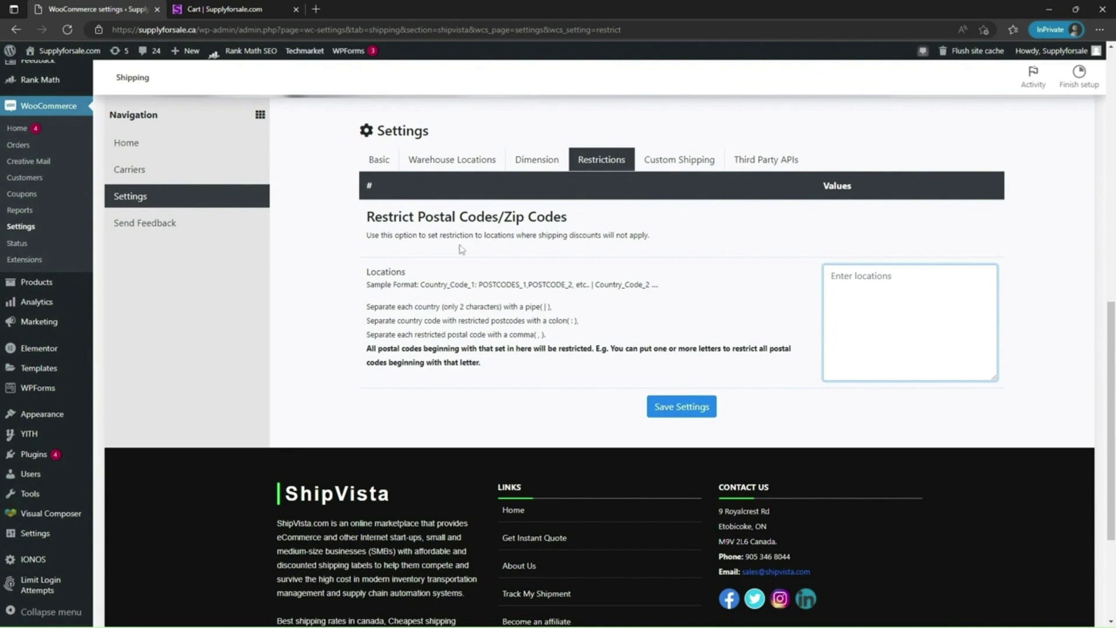
# Open the Custom Shipping tab, keep Flat Rate as the shipping method, and start on the Display Name
pyautogui.click(662, 169)
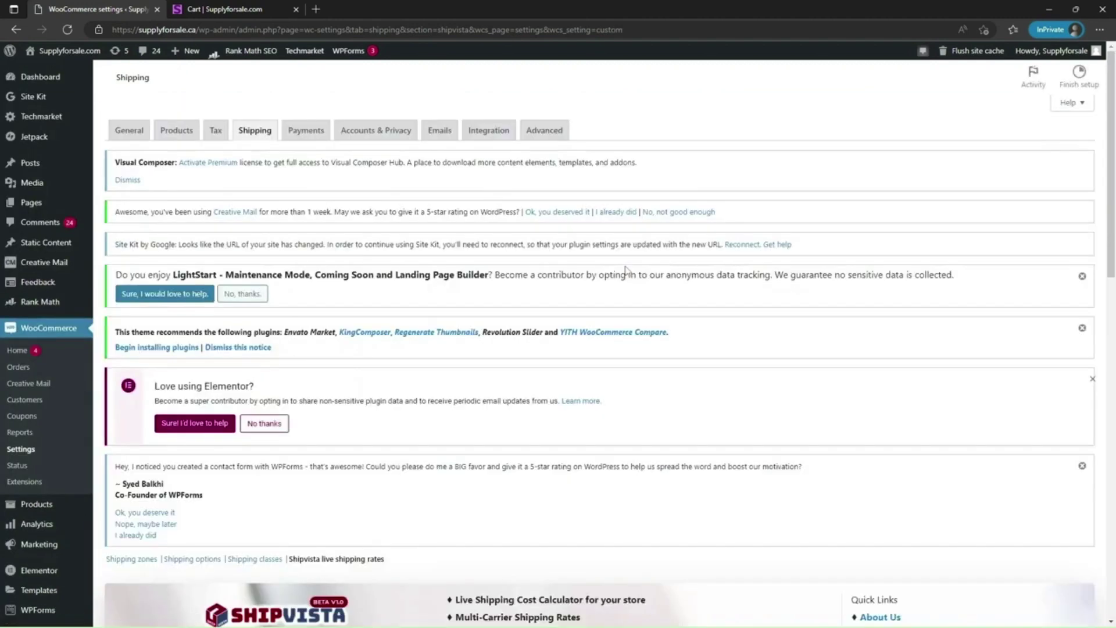
pyautogui.scroll(-10, 626, 270)
pyautogui.scroll(-3, 637, 265)
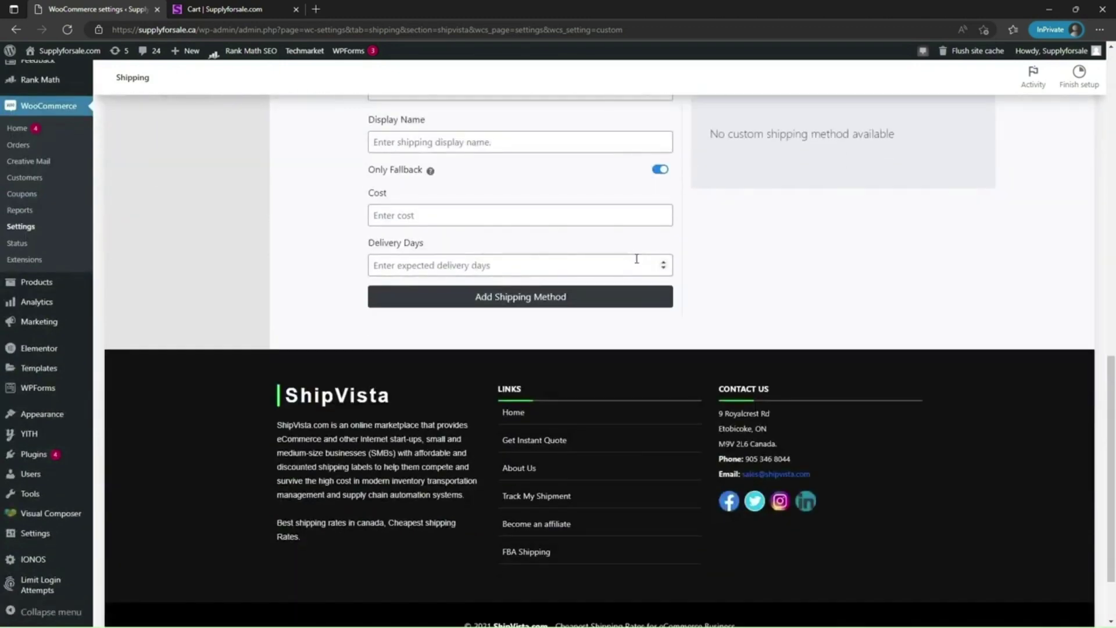
pyautogui.scroll(2, 635, 257)
pyautogui.click(601, 183)
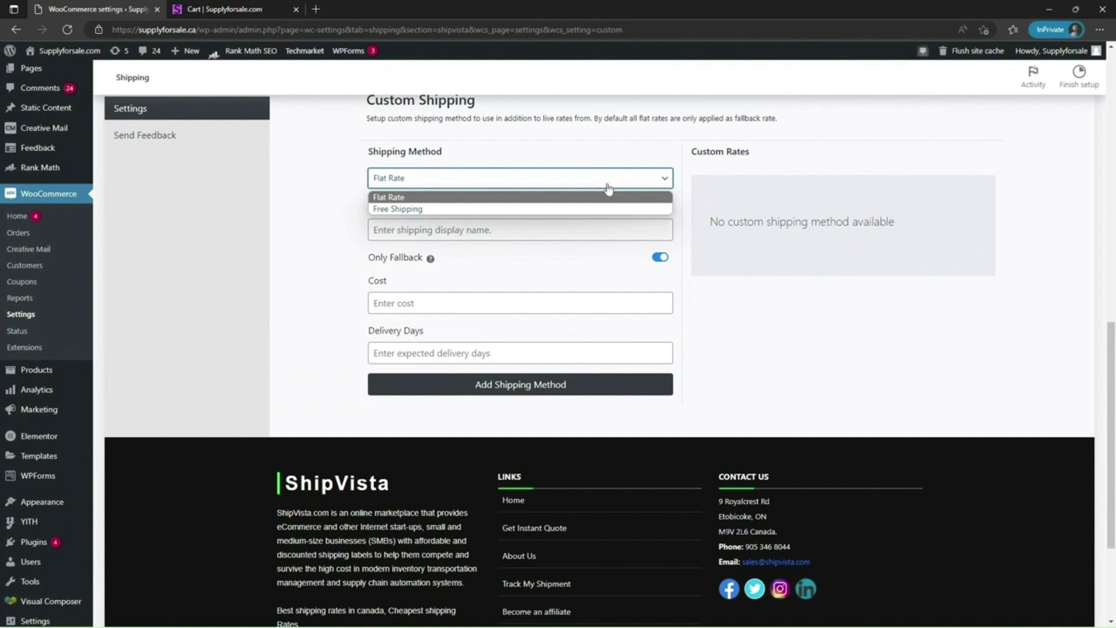
pyautogui.click(605, 196)
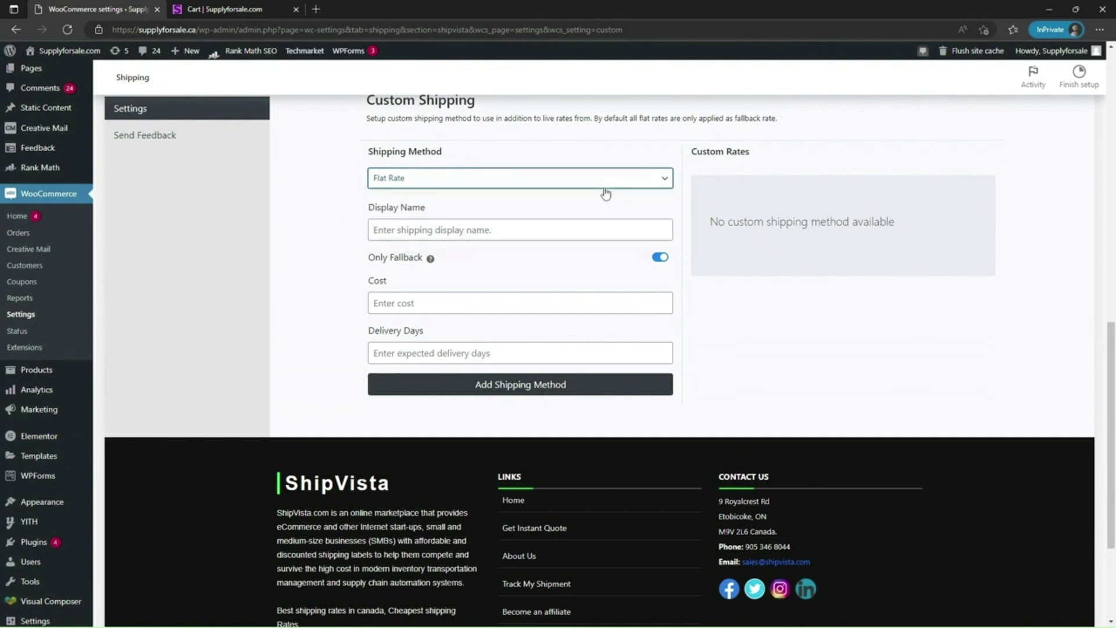
pyautogui.click(541, 231)
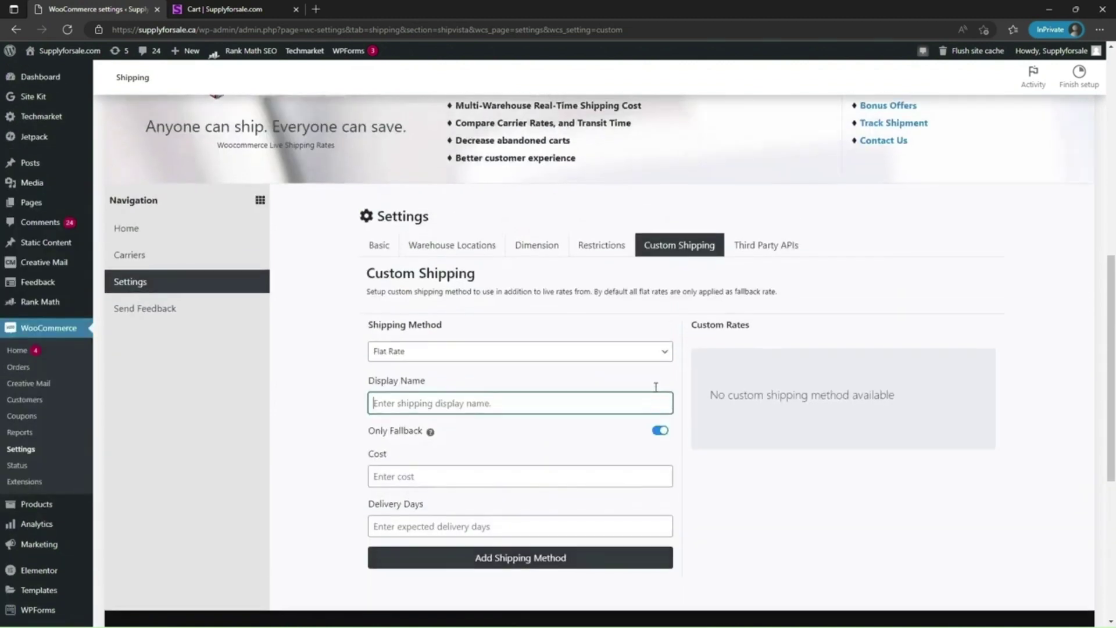
pyautogui.scroll(3, 655, 386)
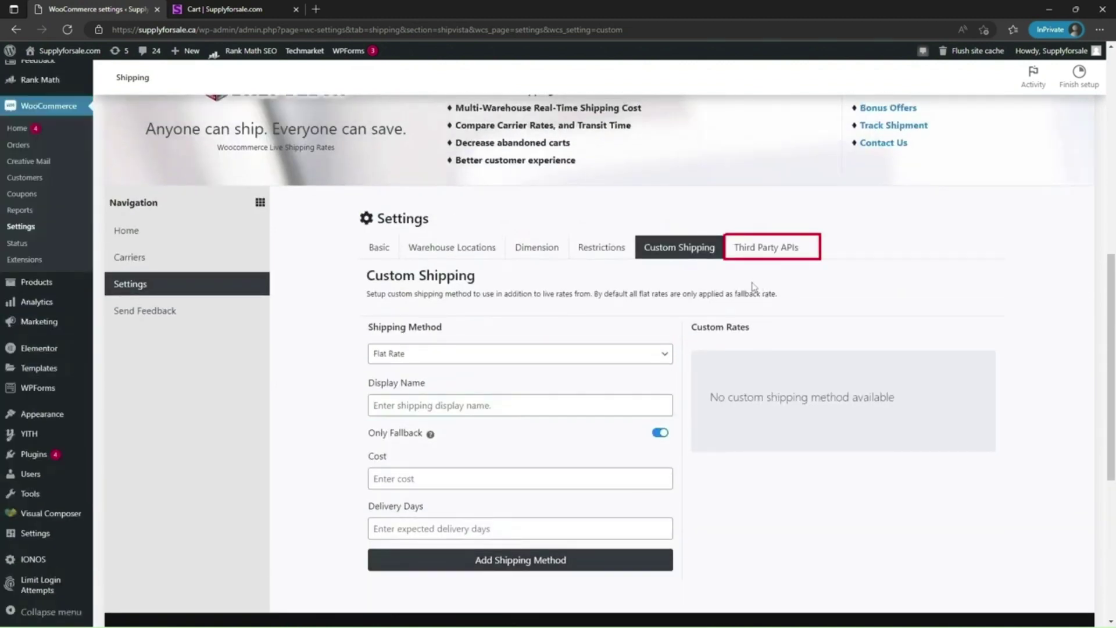
# Switch on Enable Google Places Api under Third Party APIs, leaving the key blank, and save settings
pyautogui.click(771, 253)
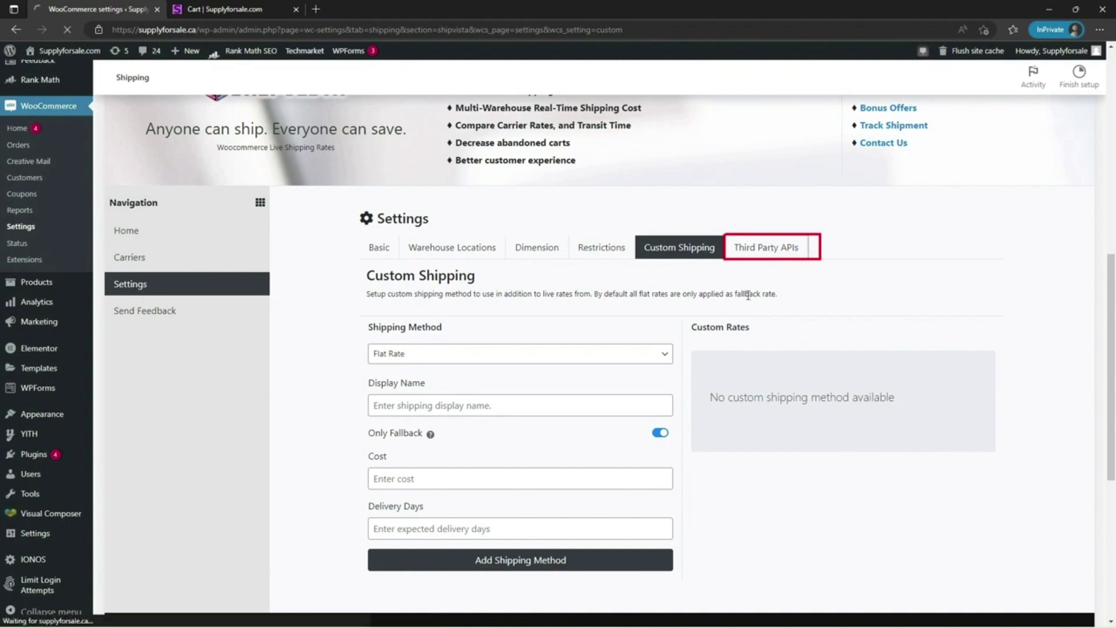
pyautogui.scroll(-5, 750, 297)
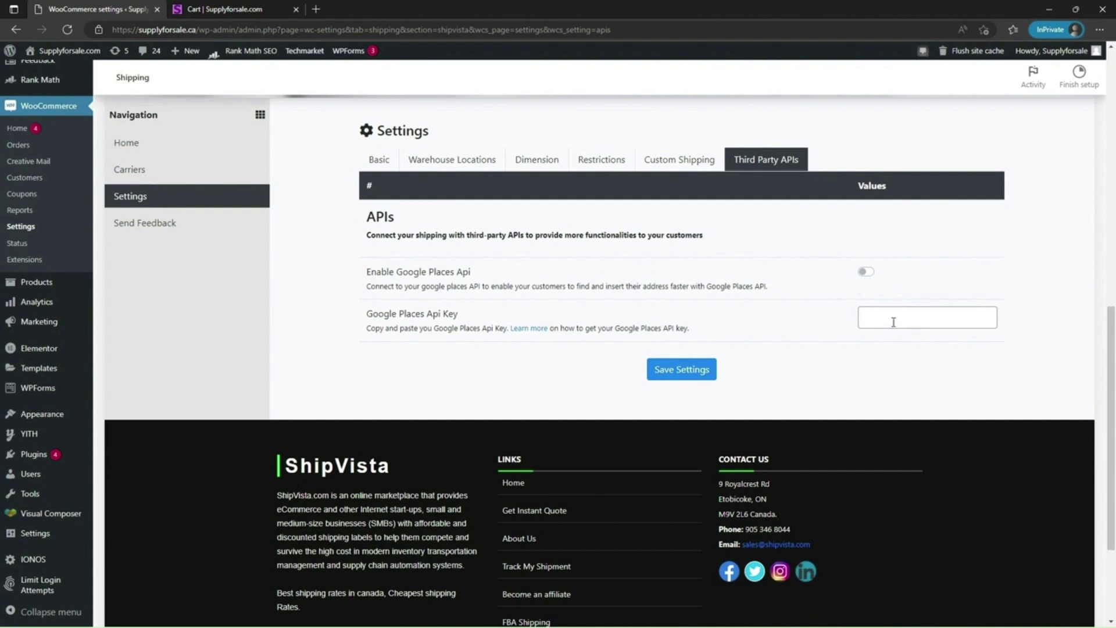
pyautogui.click(865, 272)
pyautogui.click(695, 367)
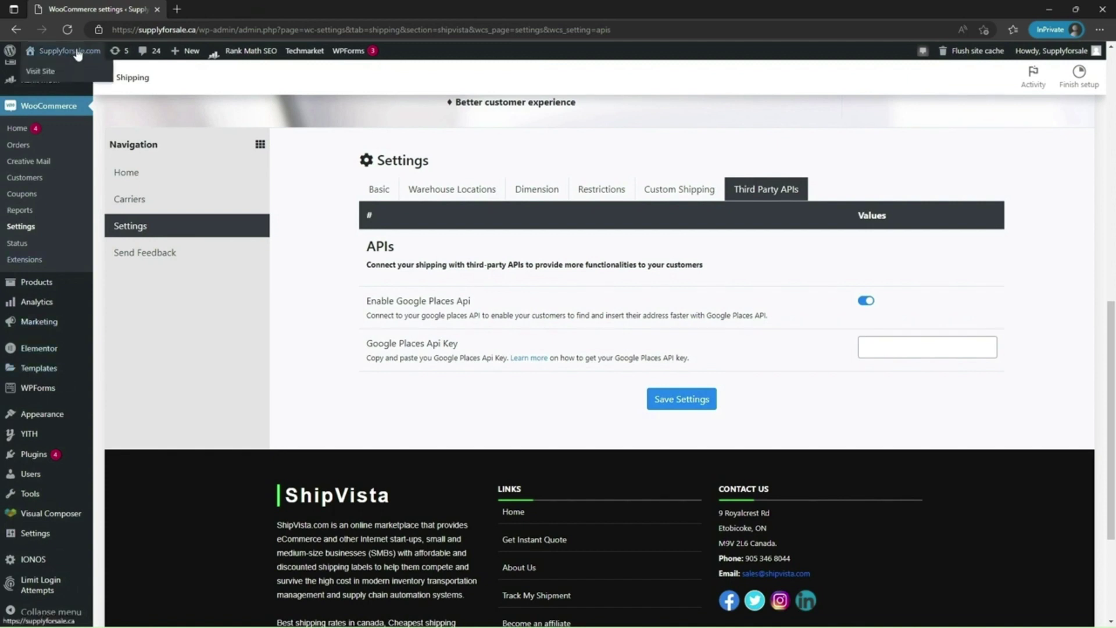
# On Supplyforsale.com, add the 45W T-Tip charger and view the cart's live rates totalling $109.73
pyautogui.click(65, 72)
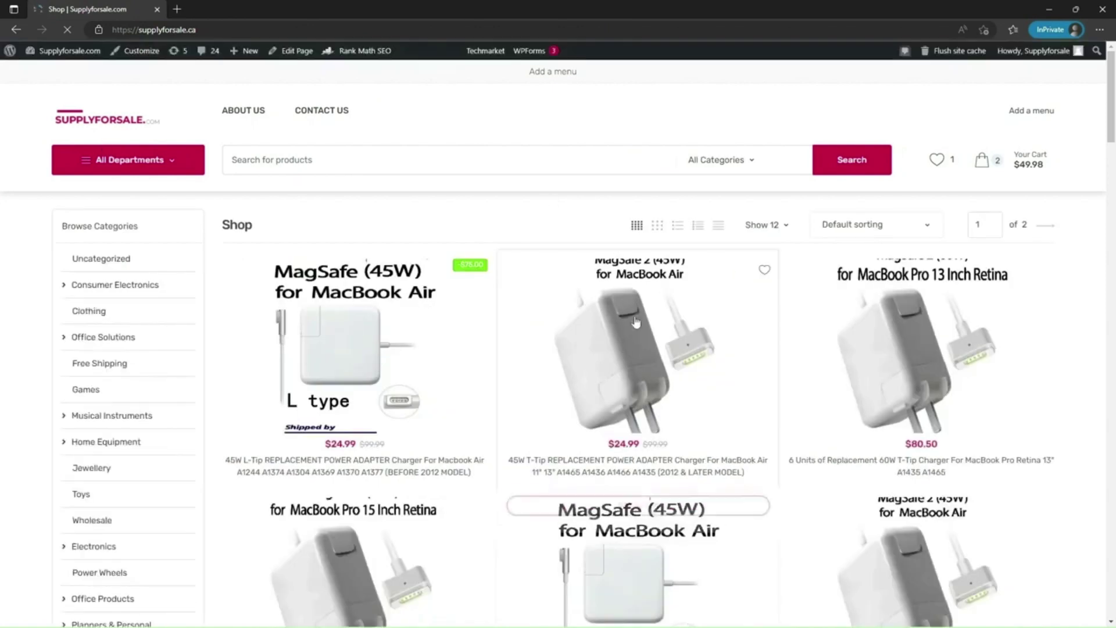
pyautogui.click(640, 496)
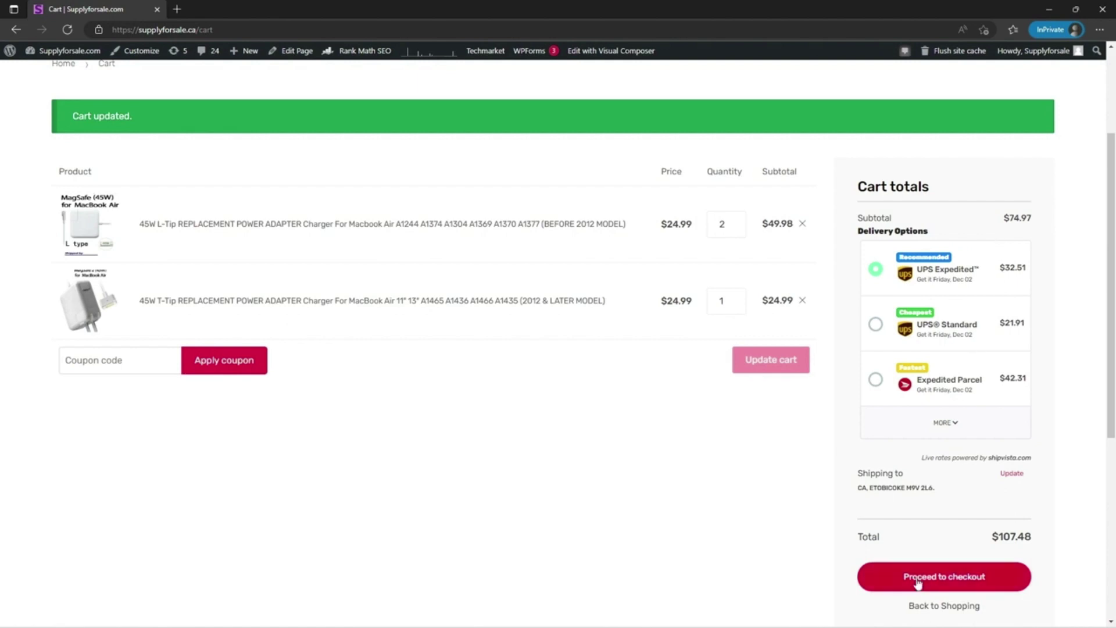
pyautogui.scroll(-2, 902, 578)
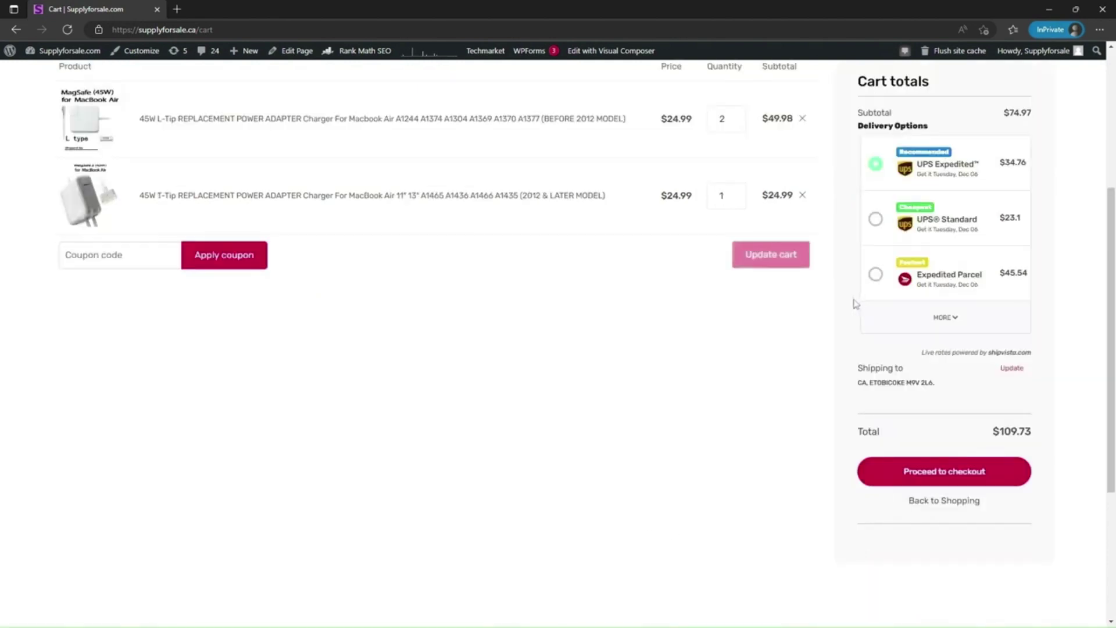